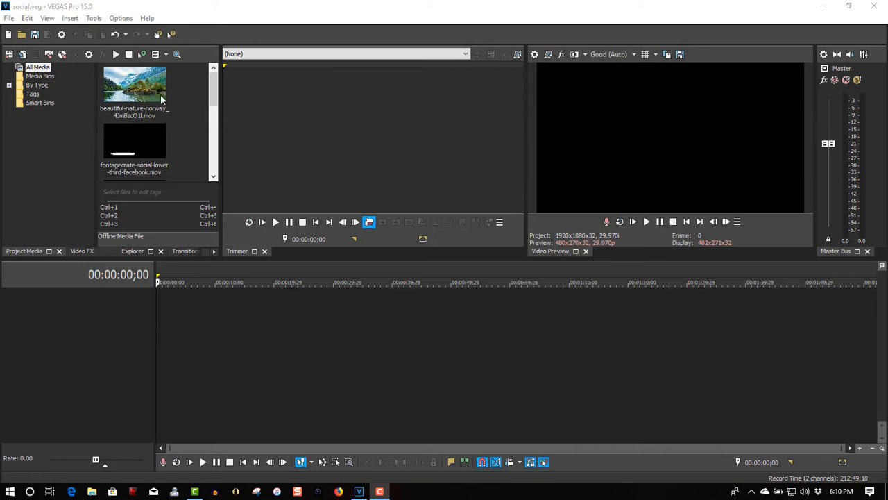
Place the beautiful-nature-norway clip at the start of the timeline and match the project video settings to it
left_click(140, 91)
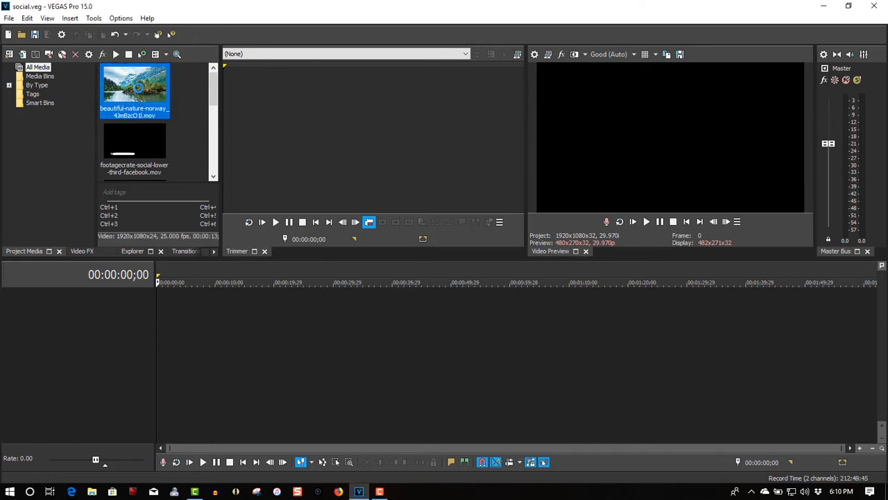
left_click_drag(140, 92, 161, 311)
left_click(506, 201)
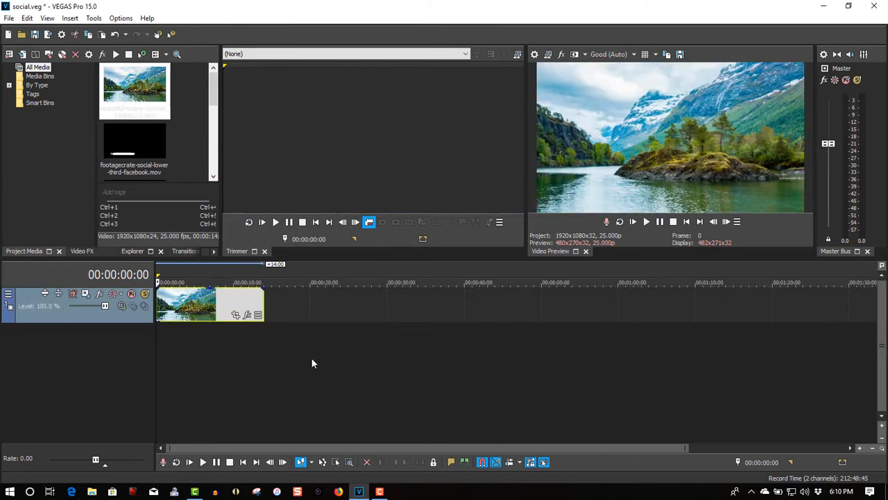
scroll(312, 361, "up", 2)
Insert two empty video tracks above the landscape clip's track
right_click(386, 310)
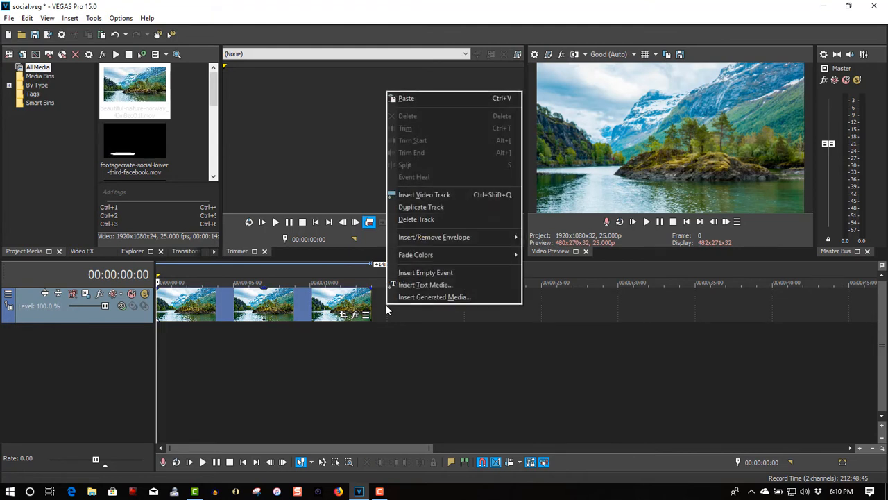
left_click(427, 194)
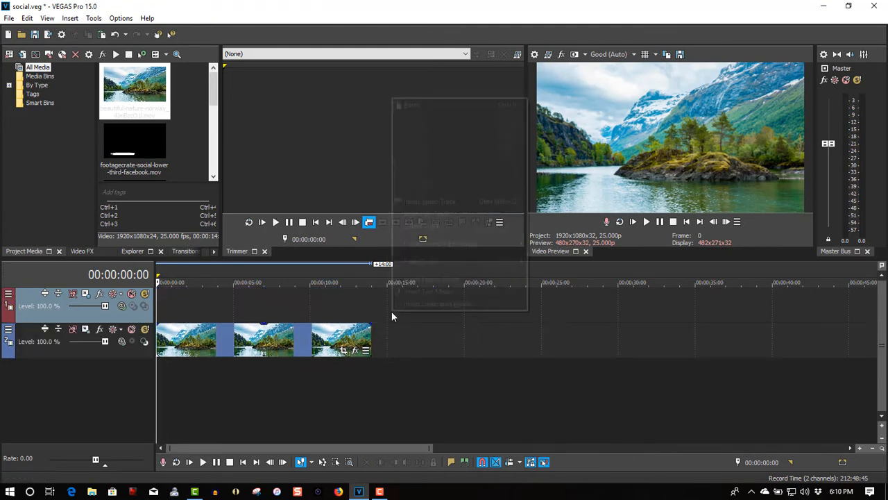
left_click(430, 201)
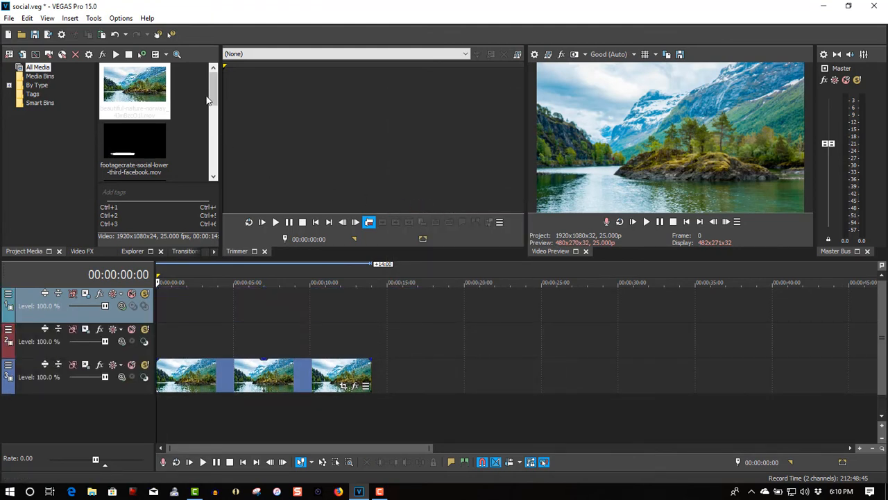
Place footagecrate-social-lower-third-facebook.mov on the middle track from about 3 seconds and show the frame at 00:00:09:13
scroll(213, 105, "down", 2)
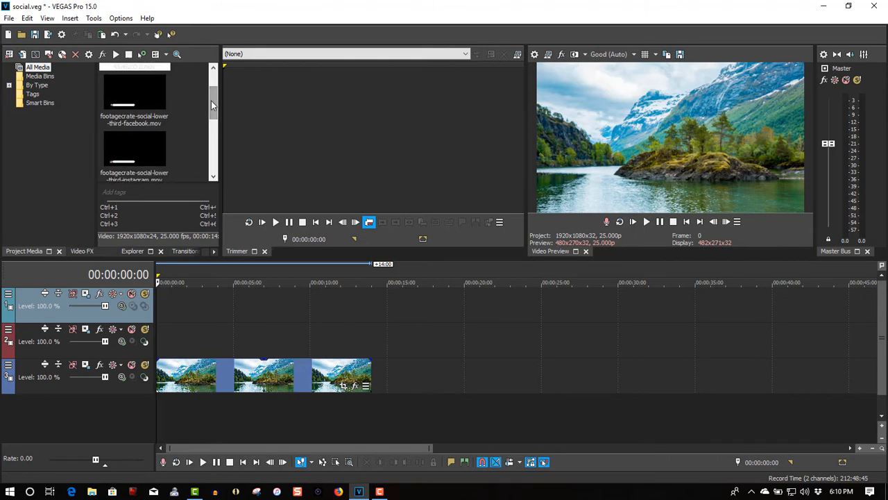
left_click_drag(143, 100, 209, 351)
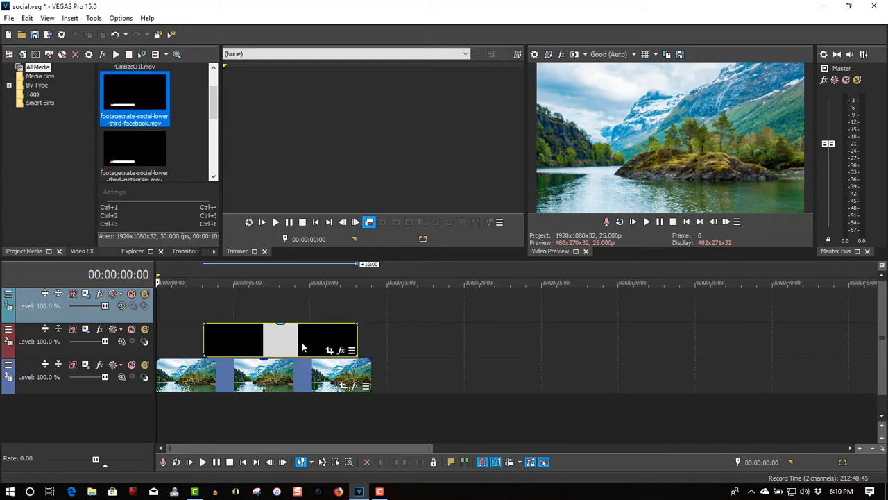
left_click(303, 301)
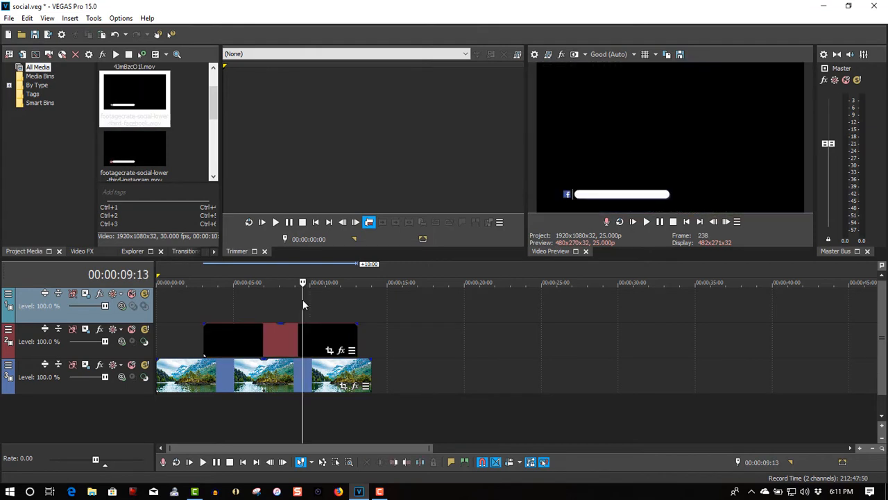
Add VEGAS Chroma Keyer to the Facebook lower third and key out the black background by sampling it from the preview
left_click(340, 351)
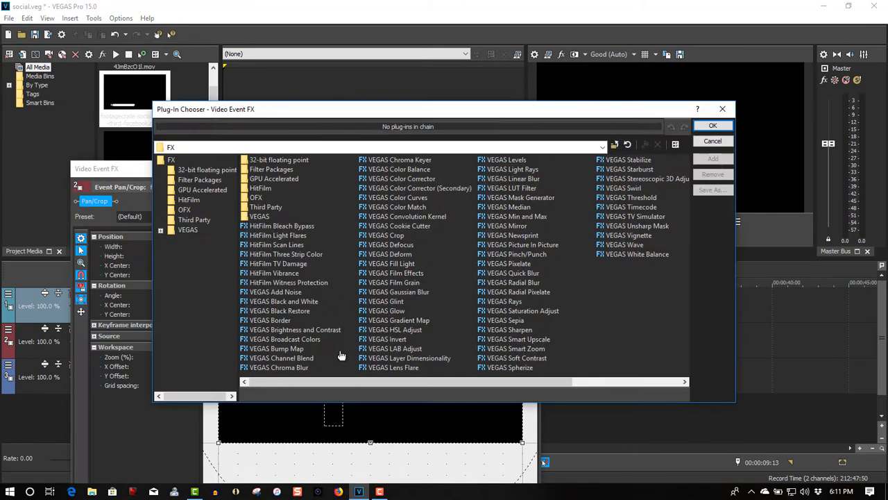
left_click(399, 160)
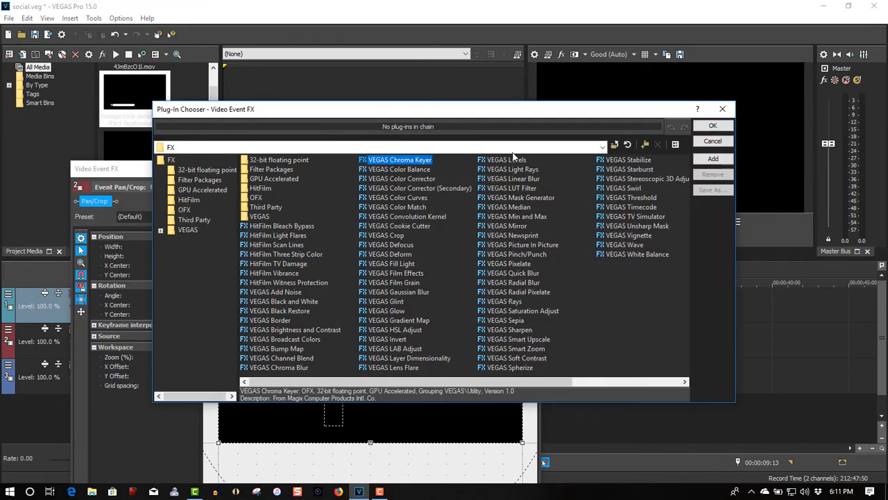
left_click(711, 128)
left_click(153, 252)
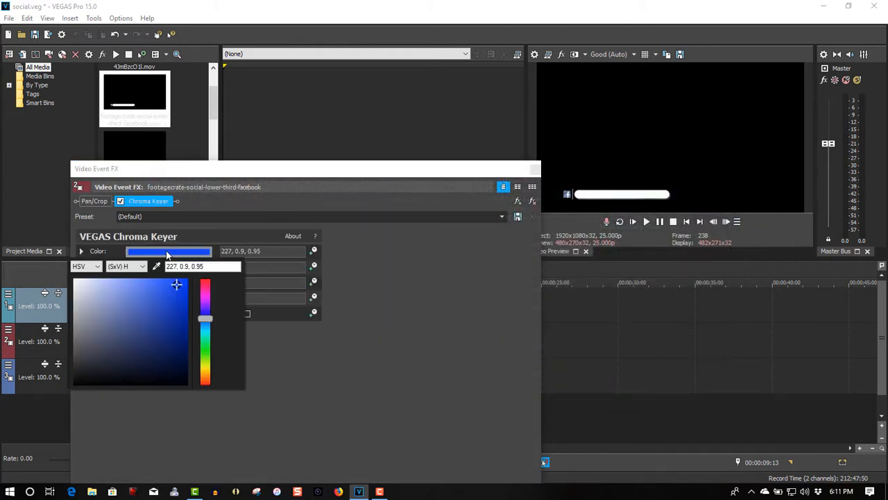
left_click(157, 267)
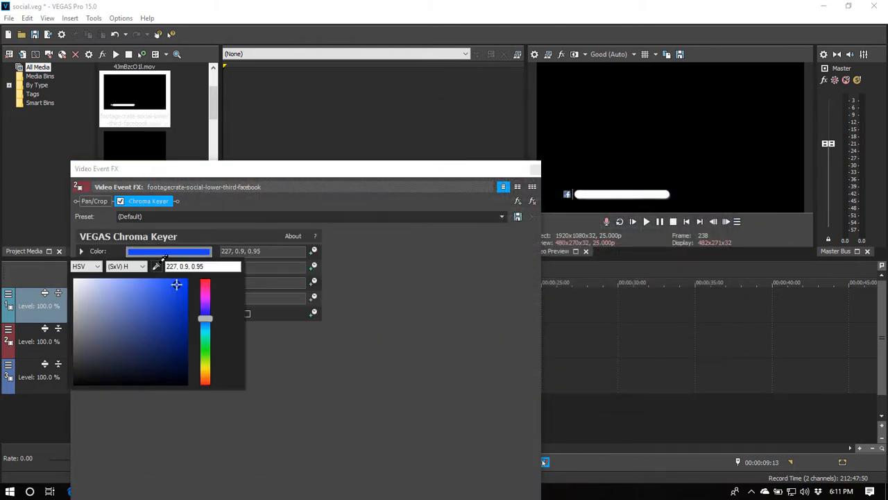
left_click(621, 95)
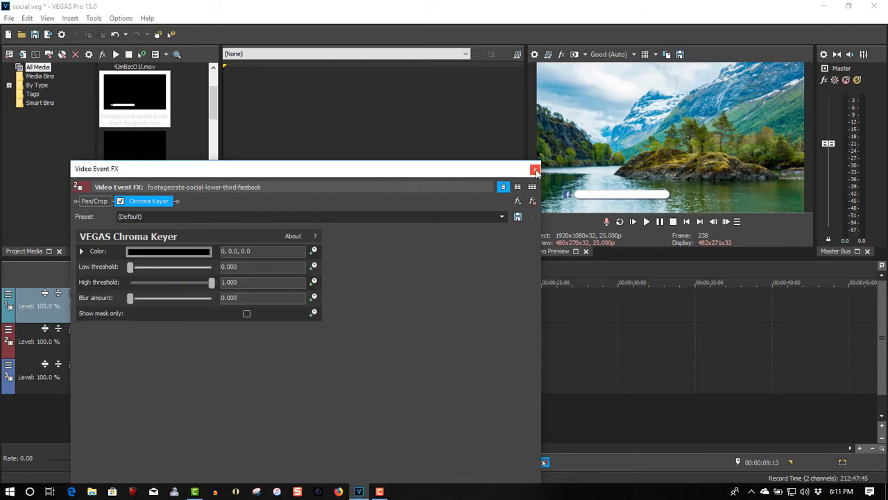
left_click(535, 170)
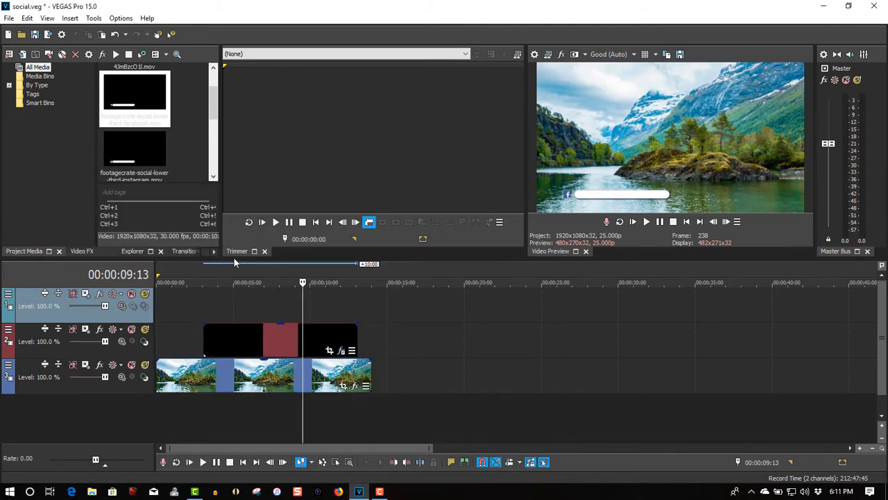
Insert text media on the empty upper track at 00:00:04:20 and make it read "Facebook/TechTips"
left_click_drag(214, 109, 220, 123)
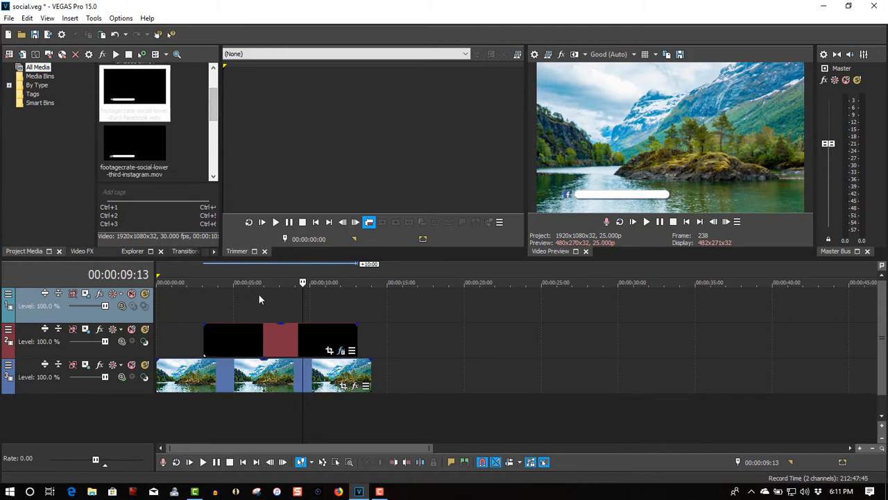
left_click(232, 301)
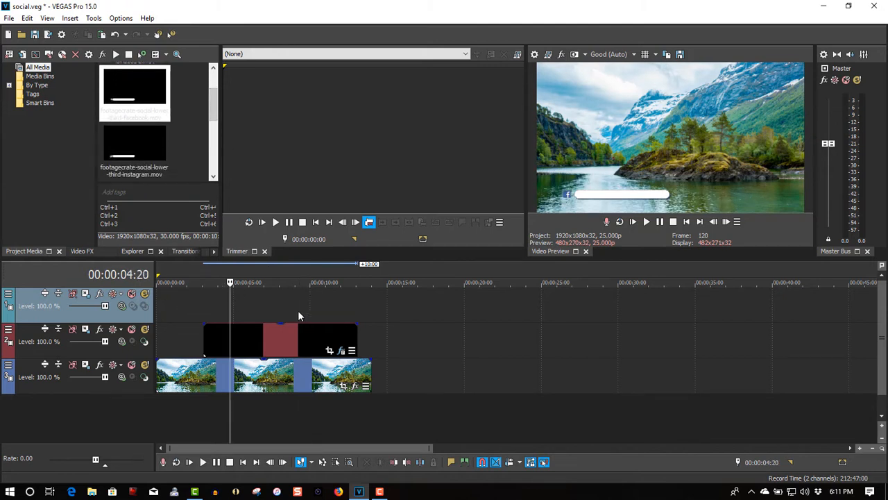
right_click(298, 310)
left_click(319, 292)
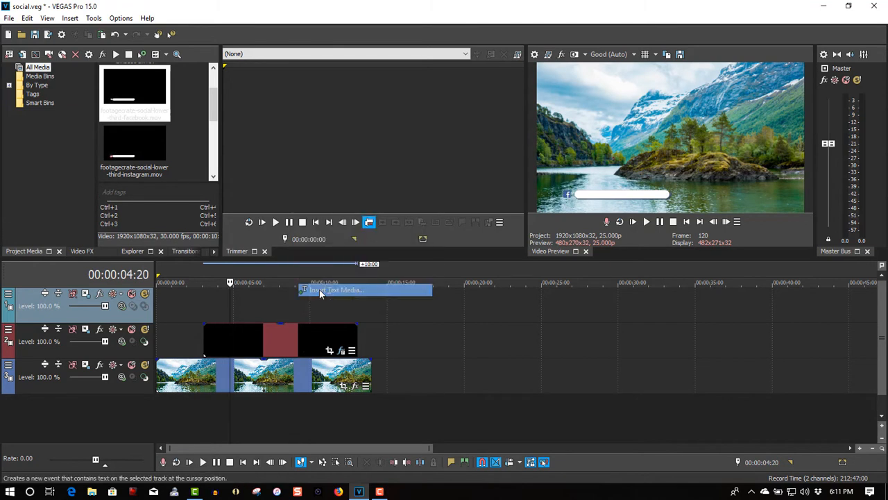
left_click_drag(547, 387, 331, 385)
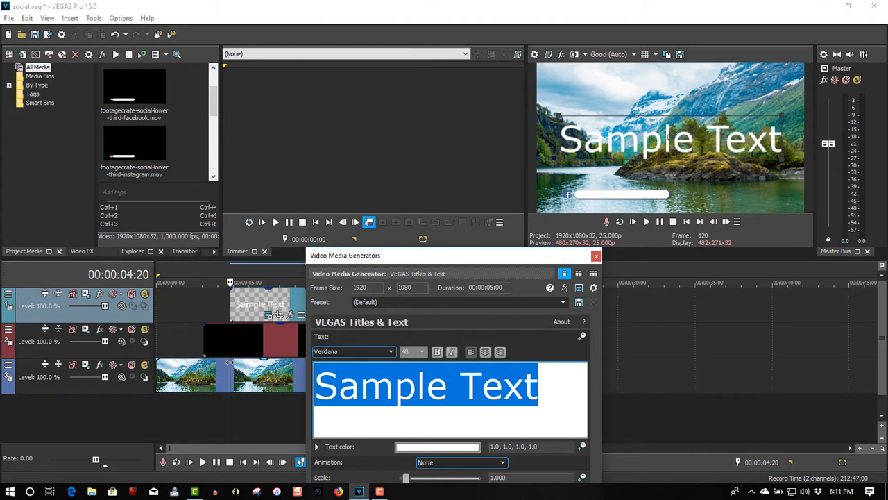
type("F")
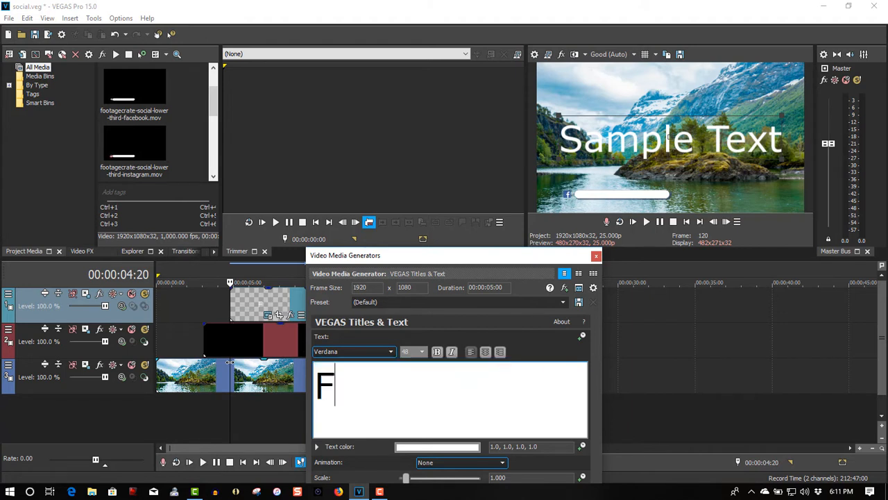
type("acebook")
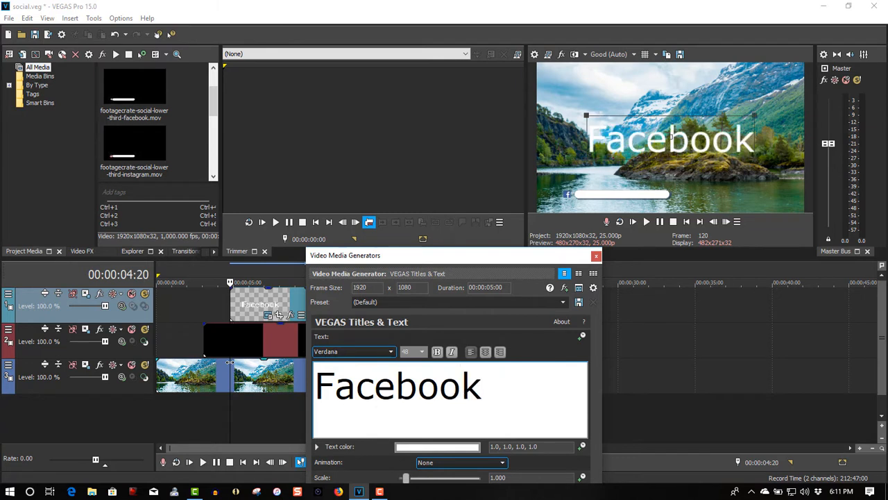
type("?")
key("BackSpace")
type("/")
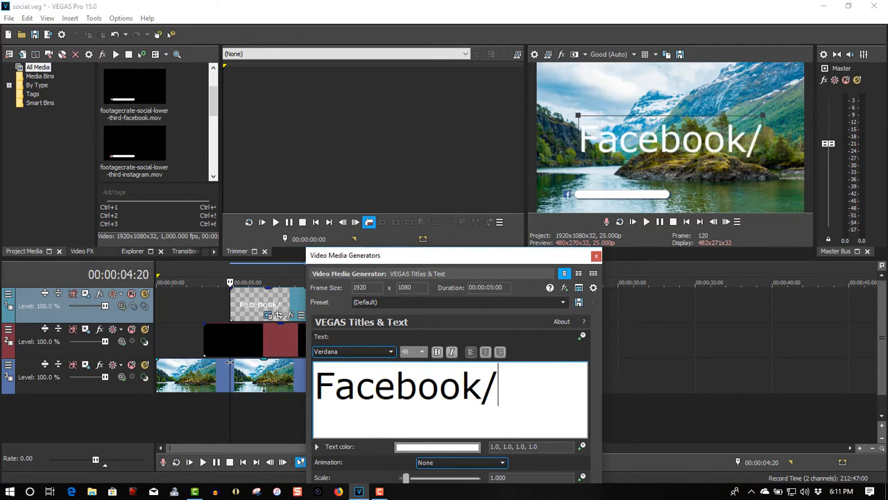
type("Tec")
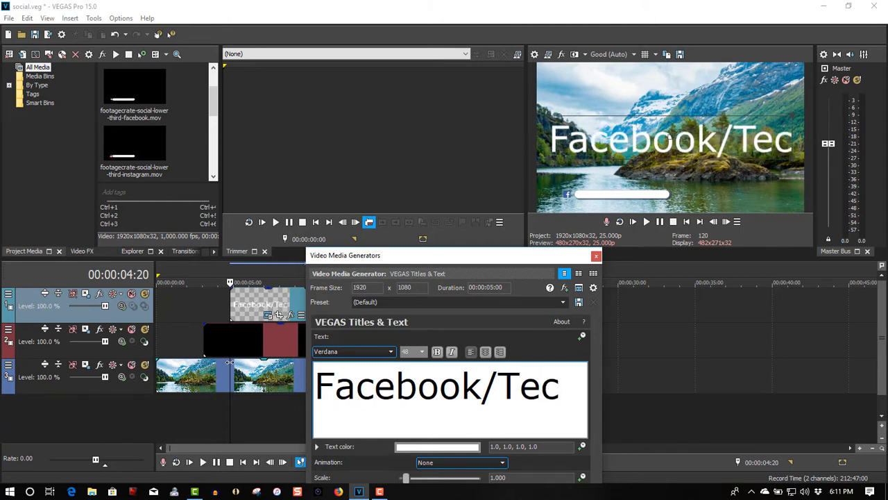
type("hTips")
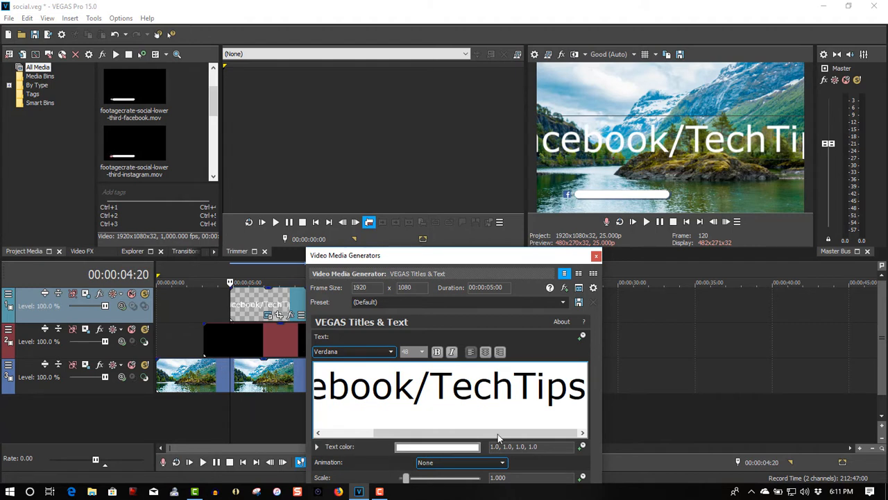
Set the color of the whole title text to black (0.0, 0.0, 0.0, 1.0)
key("ctrl+shift+Left")
key("ctrl+shift+Left")
key("ctrl+shift+Left")
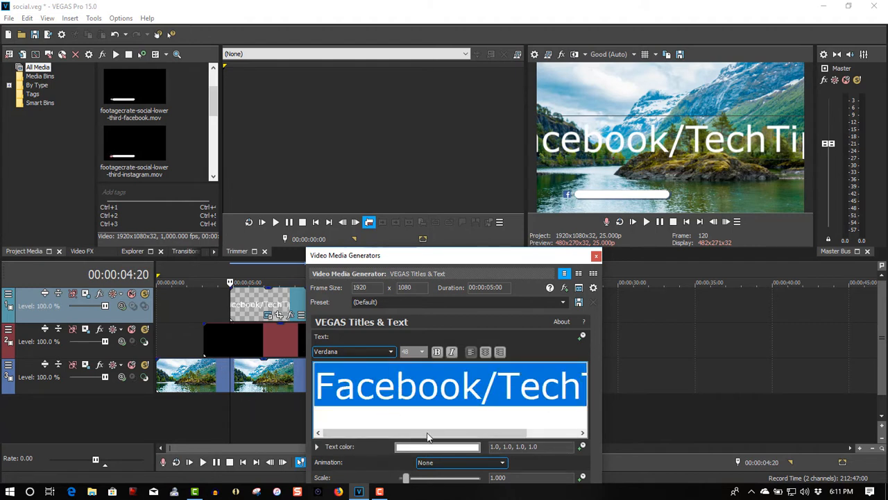
left_click(433, 451)
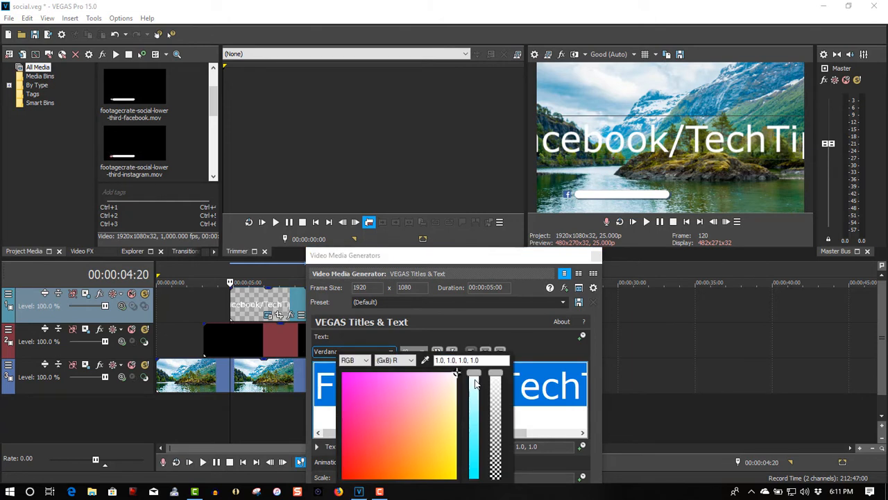
left_click_drag(476, 379, 480, 484)
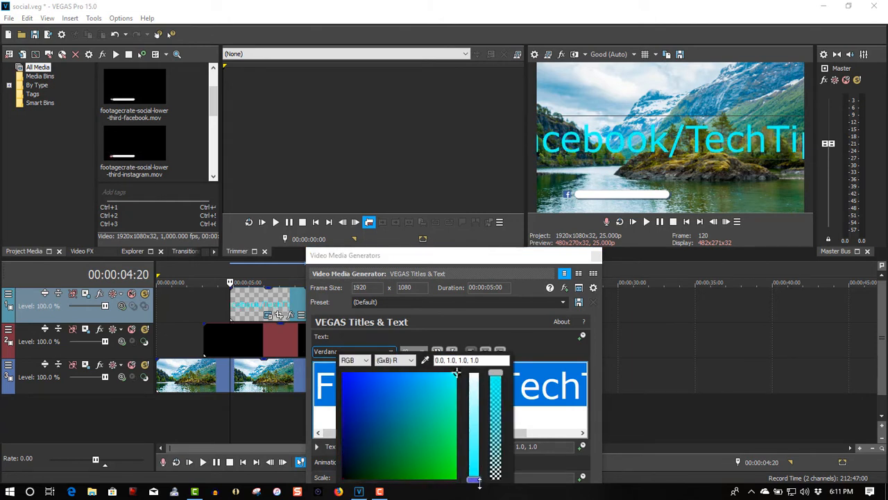
left_click_drag(456, 376, 341, 483)
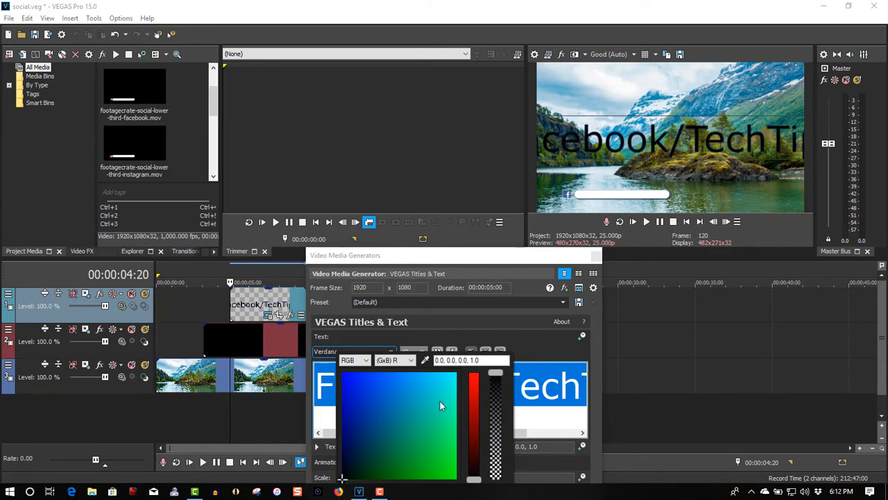
left_click(508, 330)
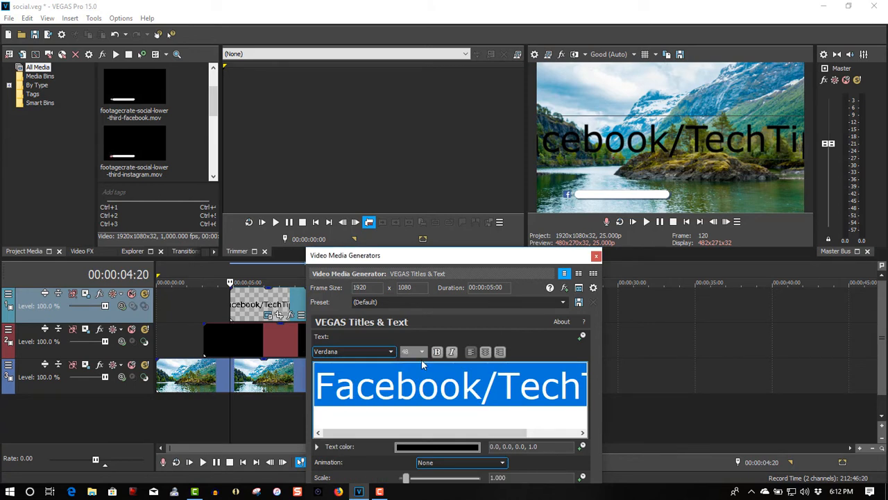
Set the title's font size to 22 and close the text generator
left_click(421, 351)
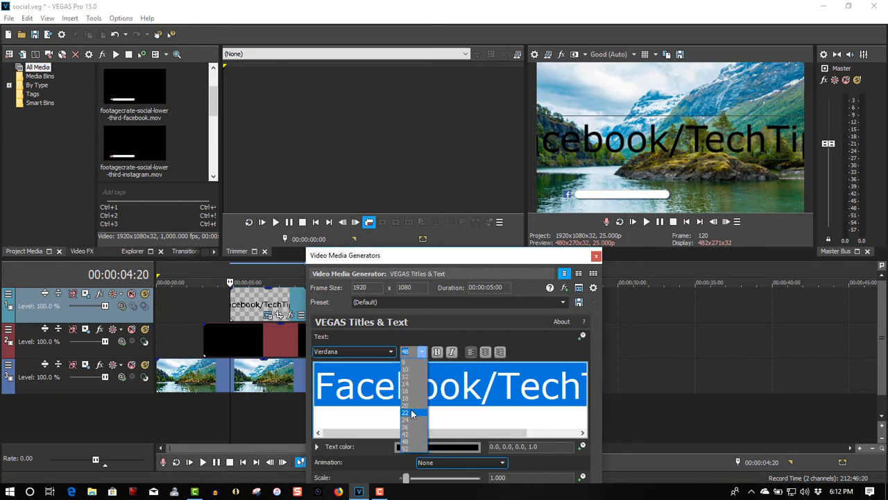
left_click(410, 414)
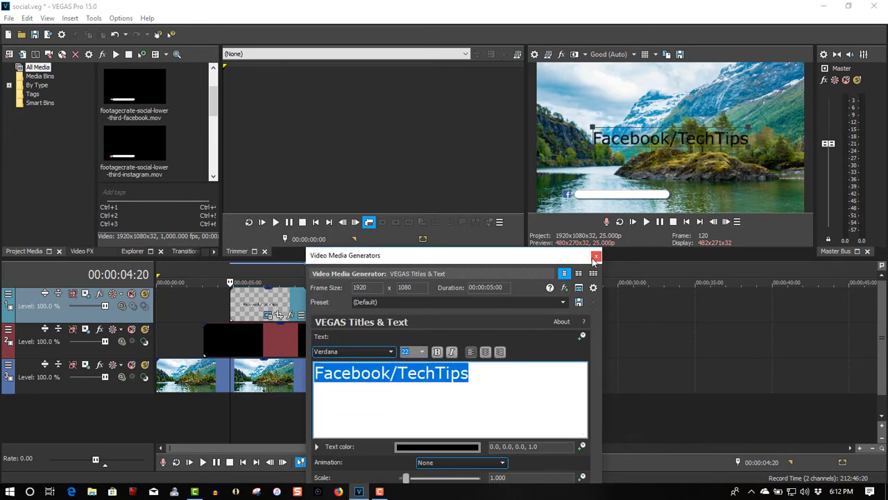
left_click(595, 258)
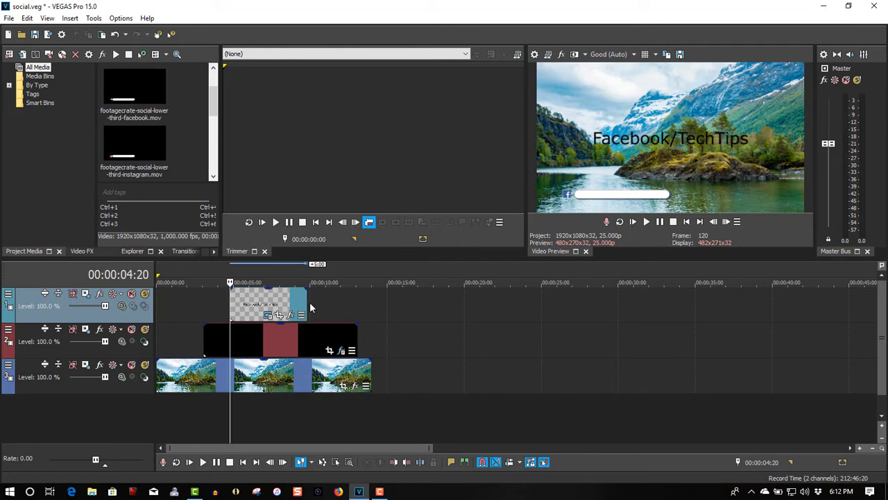
Extend the title event to the end of the Facebook lower third and preview its start from about 00:00:04:07
left_click_drag(307, 305, 357, 304)
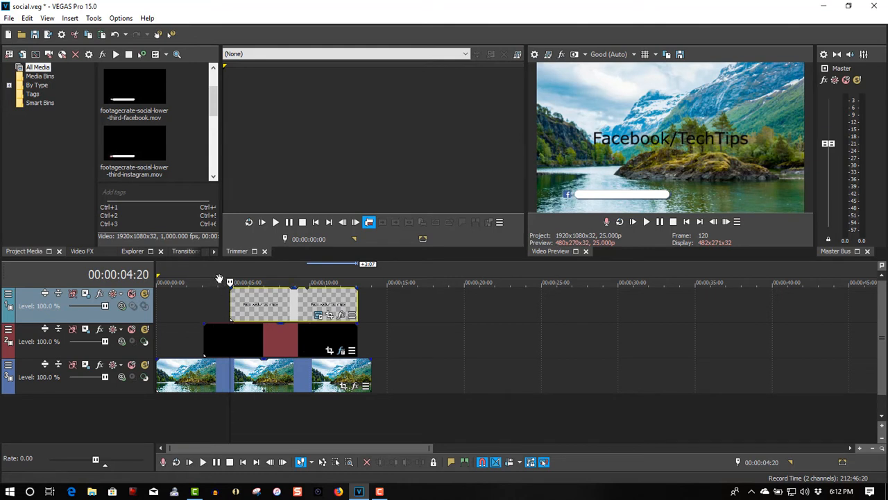
left_click(223, 280)
key("space")
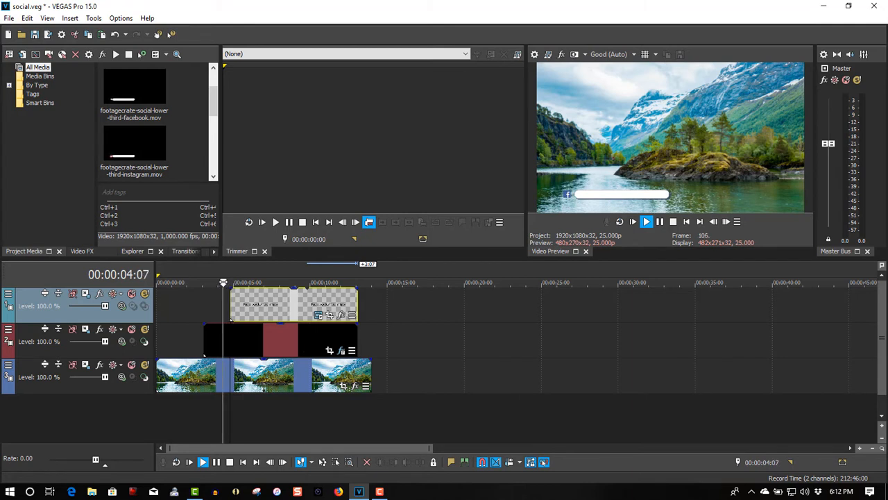
mouse_move(223, 283)
left_mouse_down()
mouse_move(213, 282)
mouse_move(229, 282)
left_mouse_up()
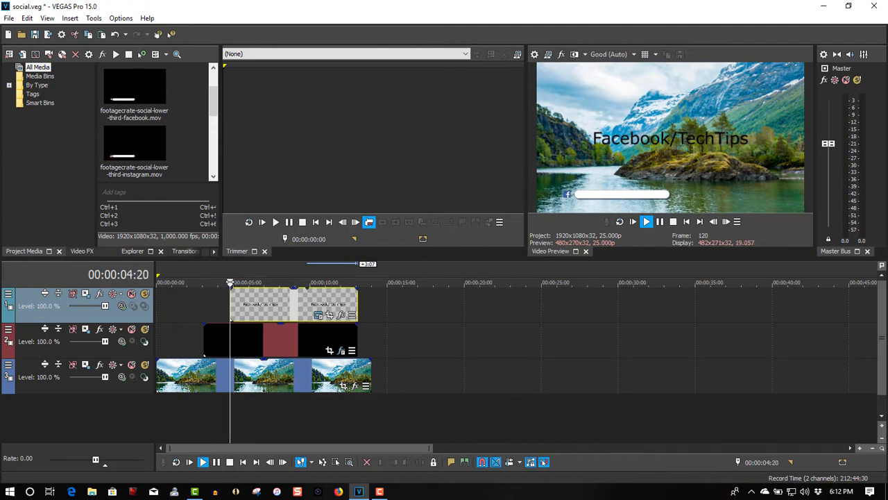
key("space")
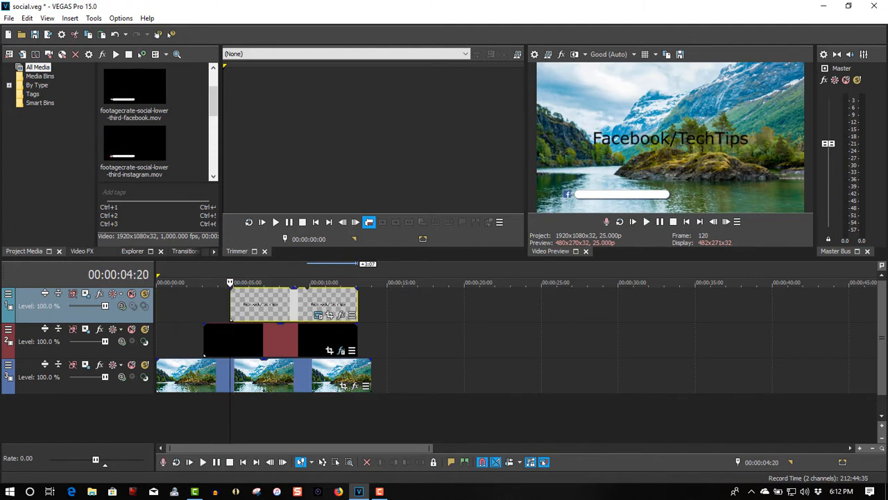
Using Track Motion on the title track, shrink the title to about 1155 × 650 and move it to about X -305, Y -395
left_click(86, 294)
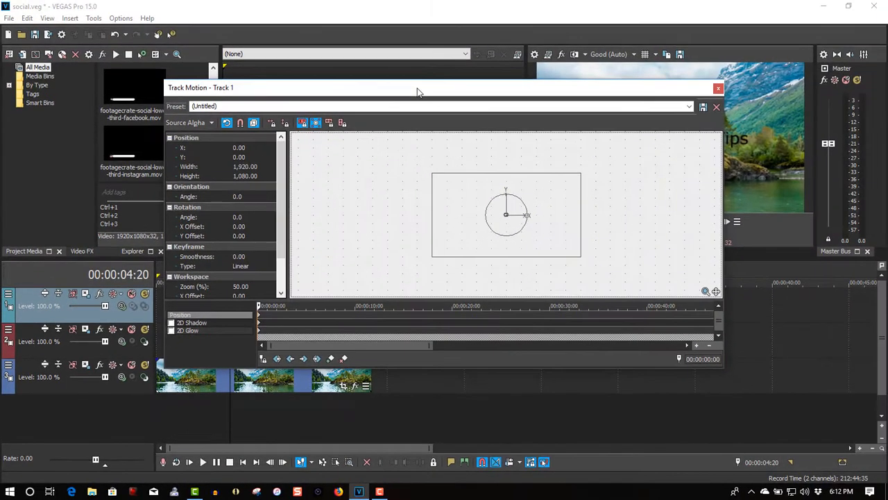
left_click_drag(408, 89, 208, 98)
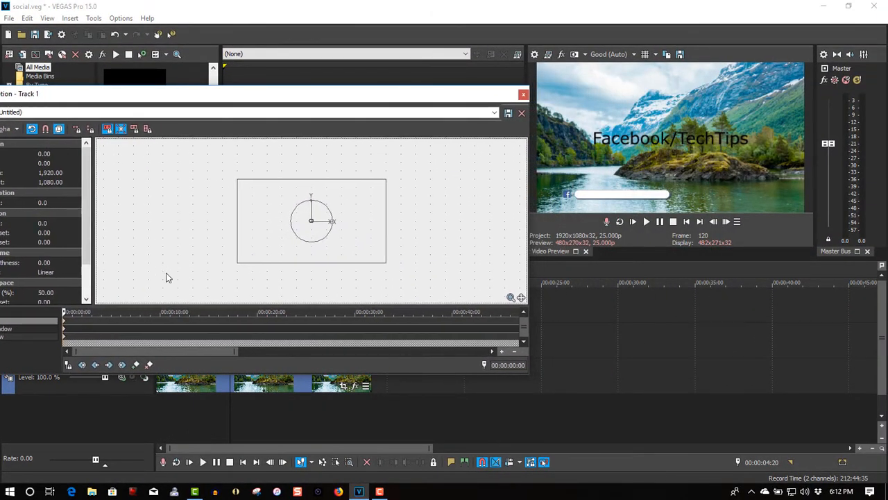
scroll(167, 278, "up", 4)
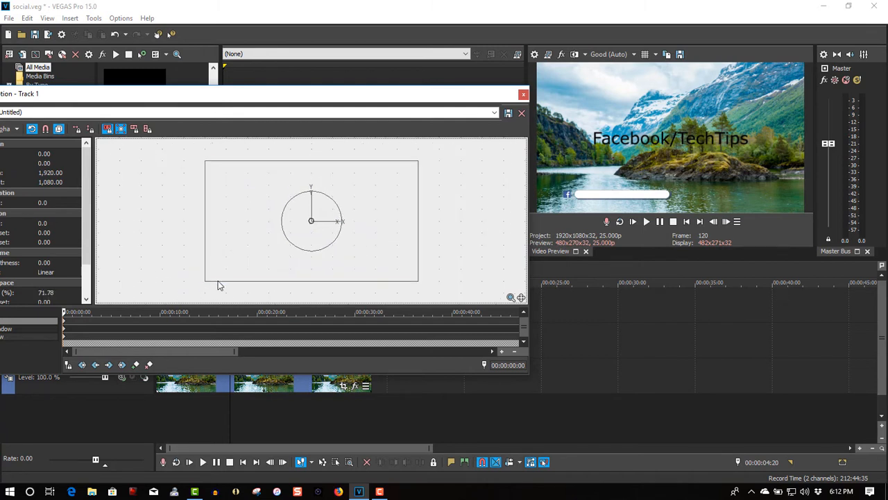
left_click_drag(206, 281, 230, 286)
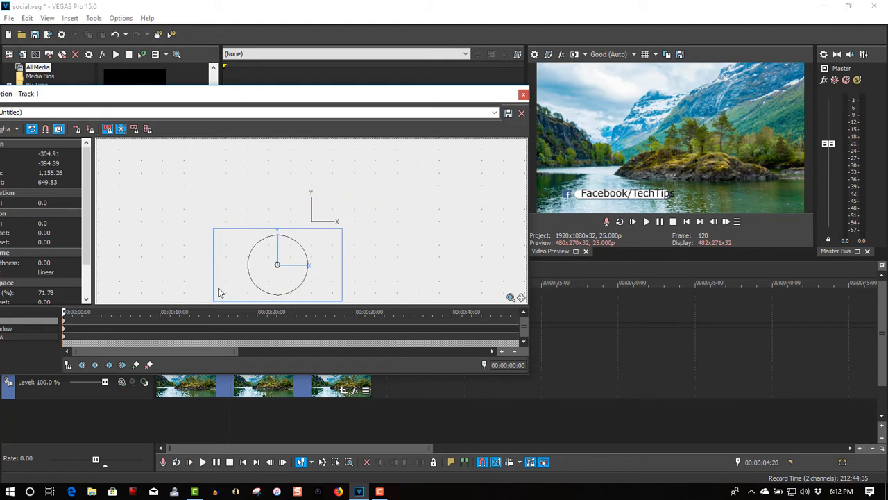
Shrink the title track further to about 880 × 495 and position it at about X -338, Y -404 inside the Facebook bar
scroll(220, 269, "up", 1)
scroll(222, 269, "up", 3)
left_click_drag(428, 255, 437, 191)
scroll(149, 274, "up", 1)
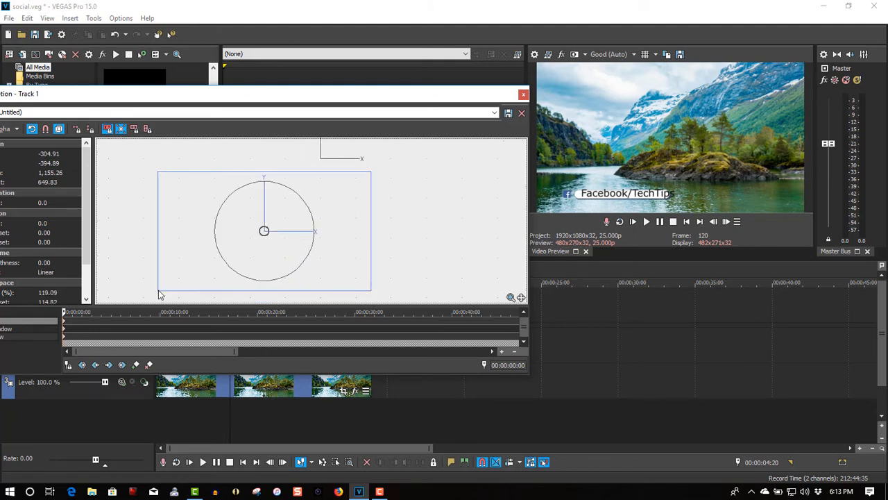
left_click_drag(160, 293, 213, 272)
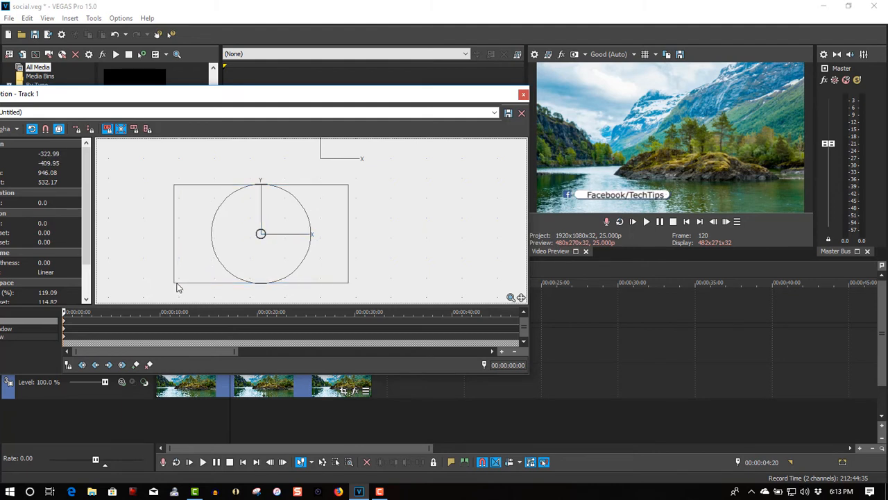
left_click_drag(174, 284, 181, 281)
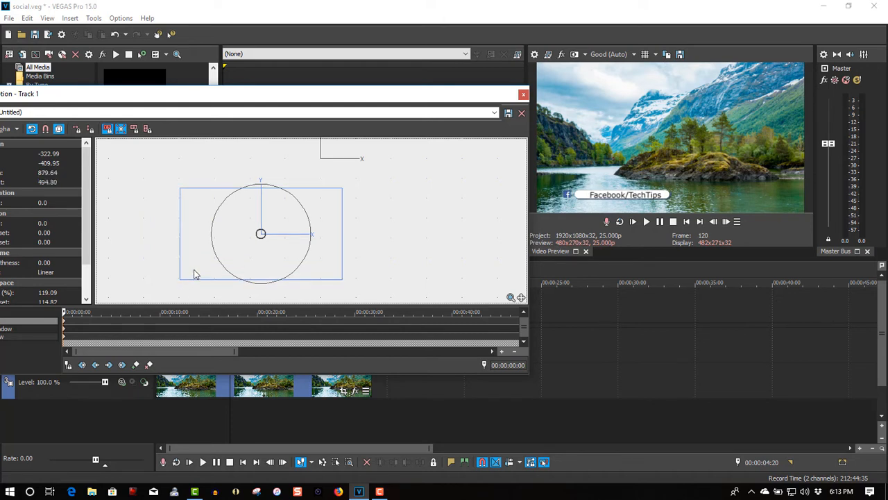
left_click_drag(194, 274, 192, 275)
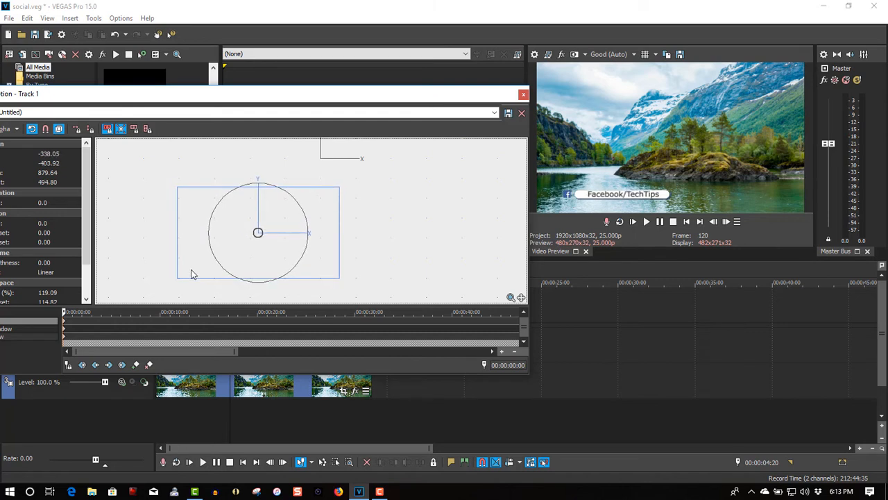
Reduce the title track to about 785 × 442, center it in the bar at about X -348, Y -404, and close Track Motion
scroll(174, 285, "up", 3)
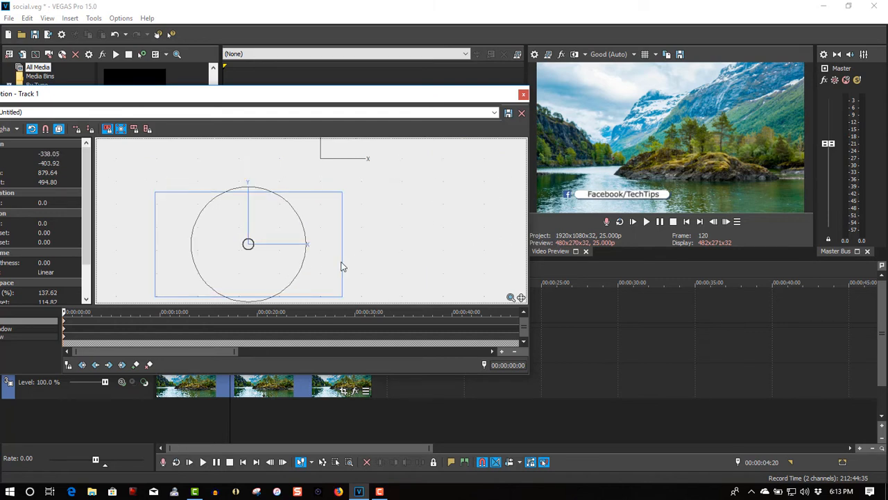
left_click_drag(399, 264, 401, 231)
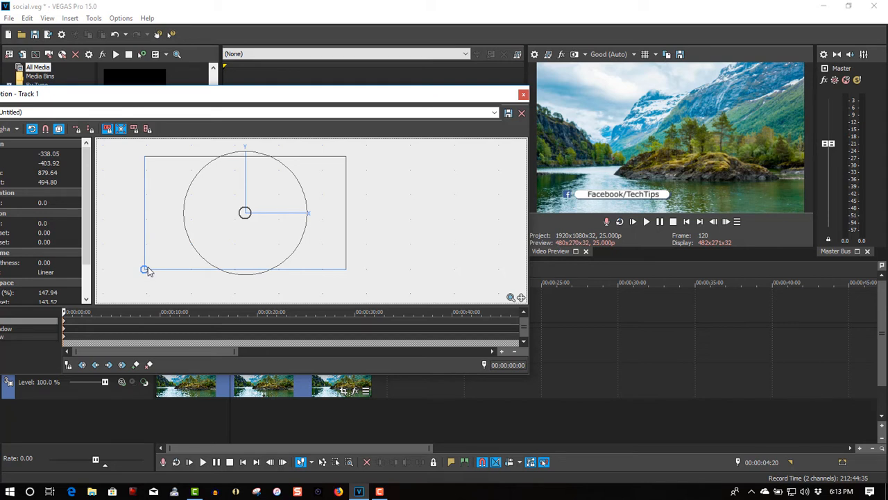
left_click_drag(146, 271, 150, 270)
left_click_drag(150, 270, 155, 265)
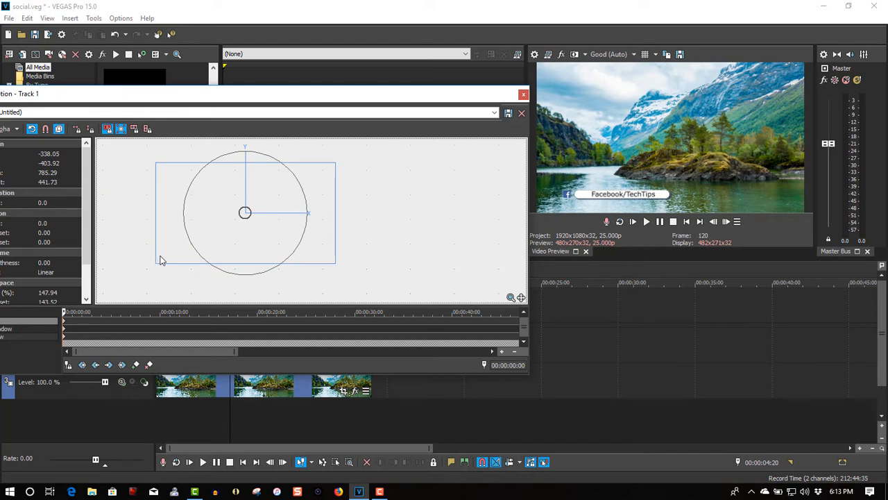
left_click_drag(158, 261, 159, 261)
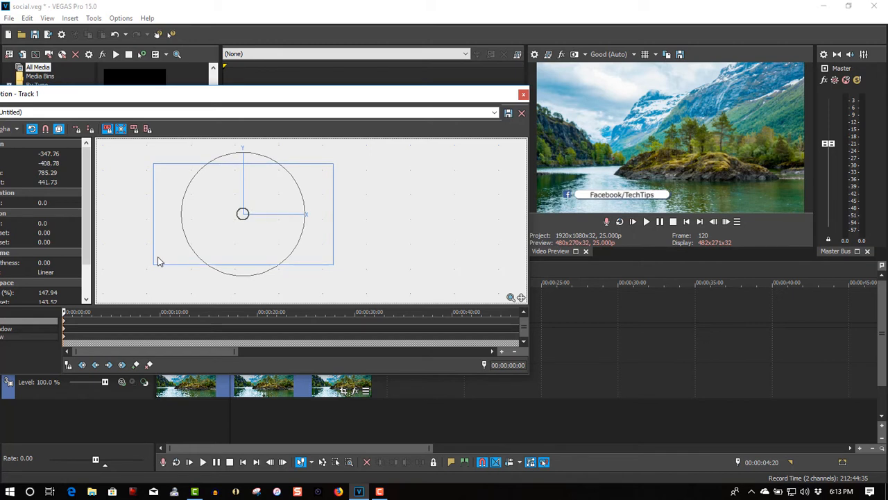
left_click_drag(158, 260, 158, 260)
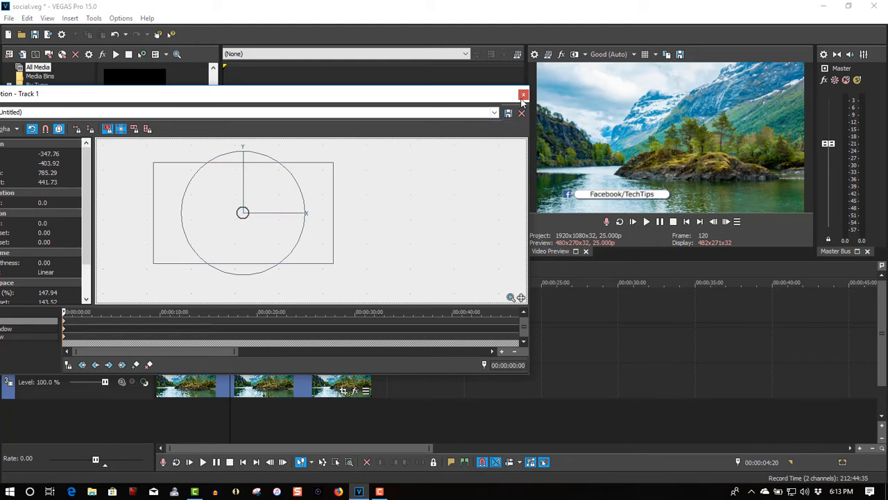
left_click(524, 94)
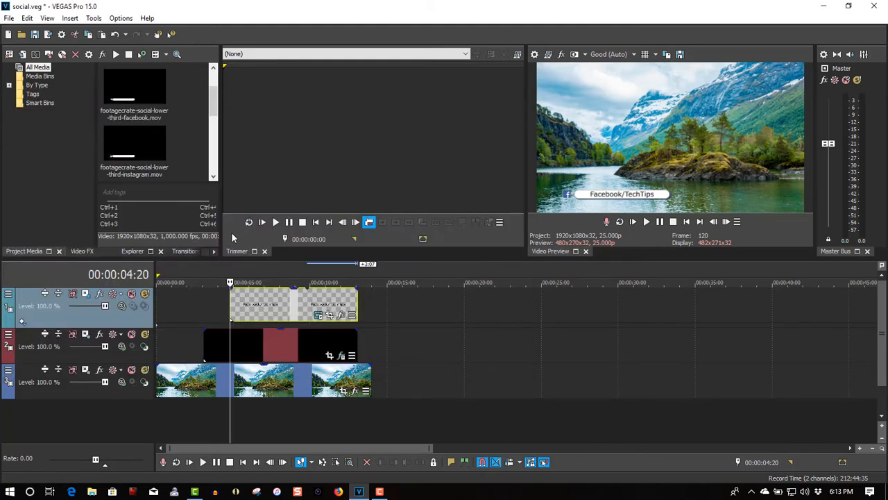
Apply the Linear Left-Right preset of the Gradient Wipe transition to the start of the title event
left_click(178, 252)
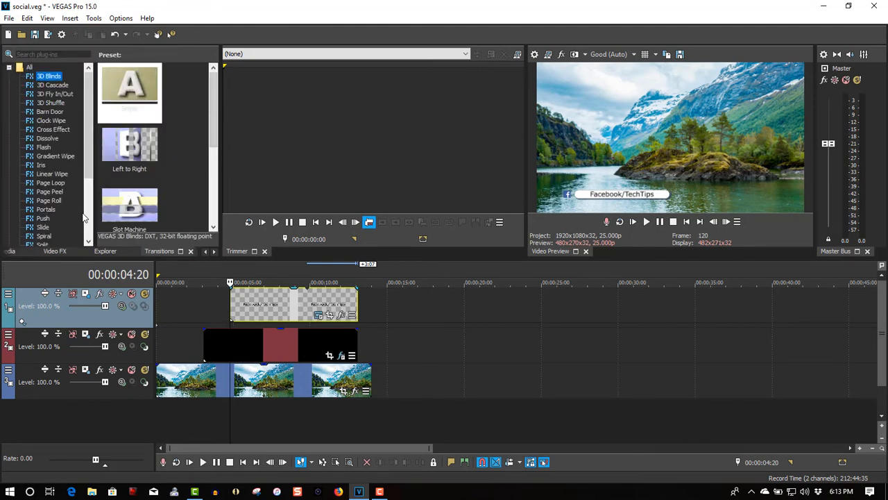
left_click(54, 156)
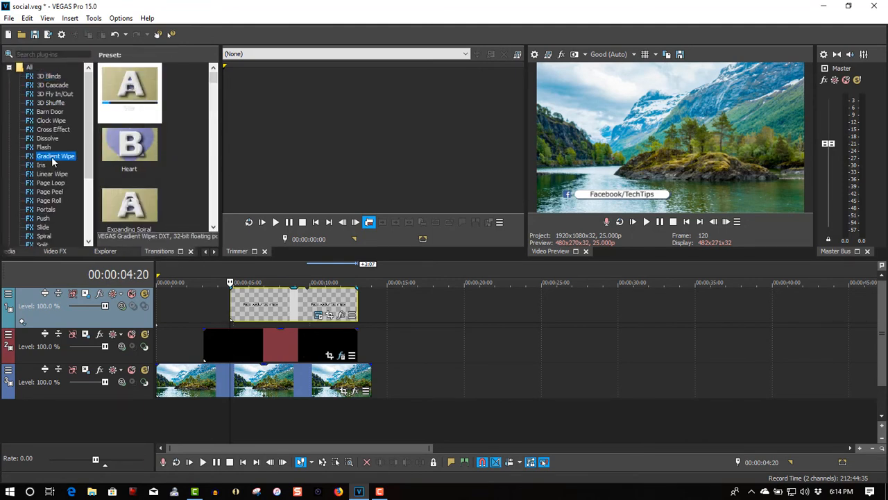
left_click_drag(214, 80, 213, 142)
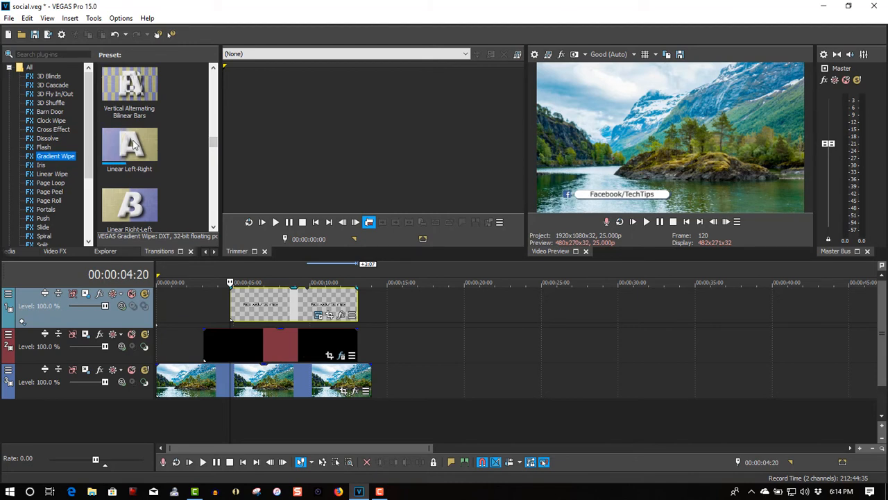
left_click(270, 278)
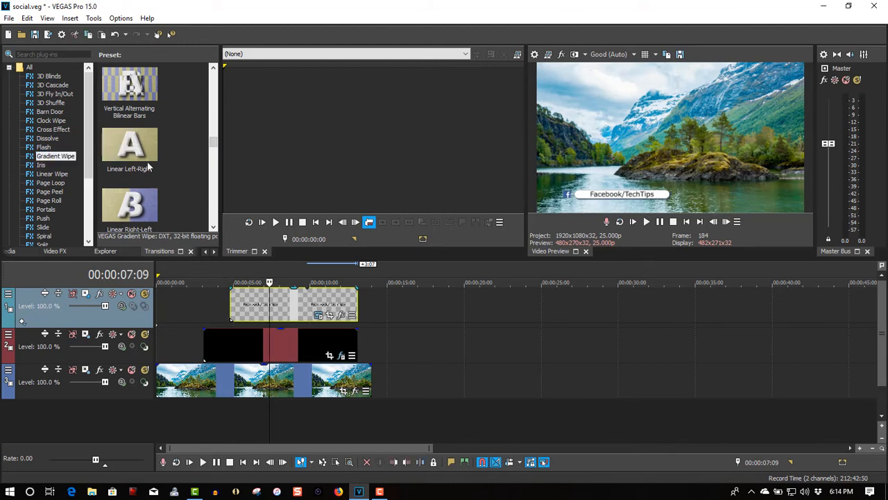
left_click_drag(122, 150, 232, 290)
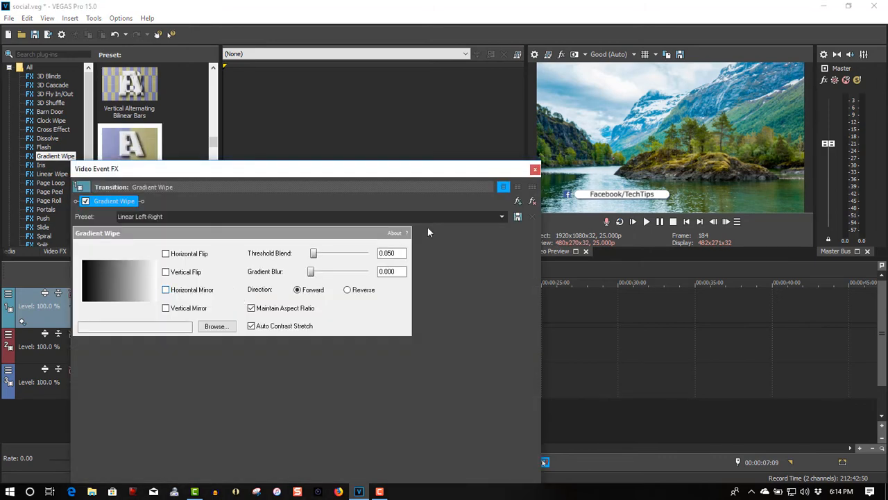
left_click(534, 168)
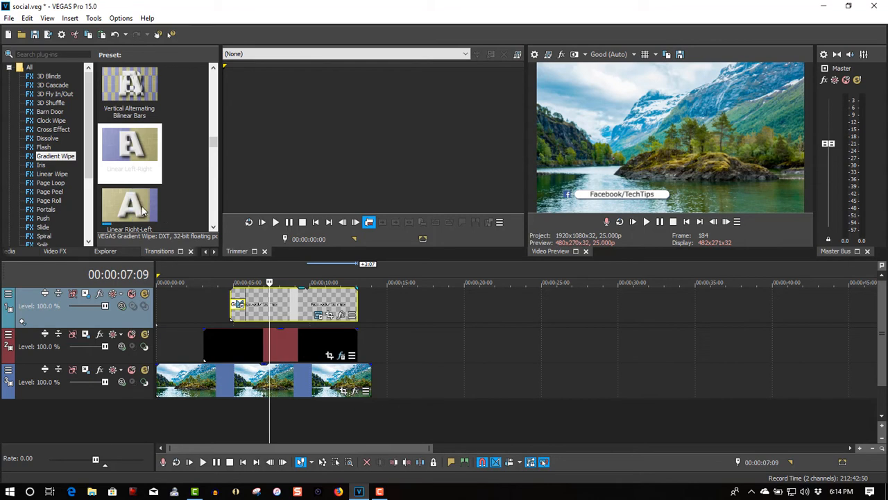
Apply the Linear Right-Left Gradient Wipe to the end of the title event and preview the lower third from about 00:00:04:08
left_click_drag(147, 206, 355, 292)
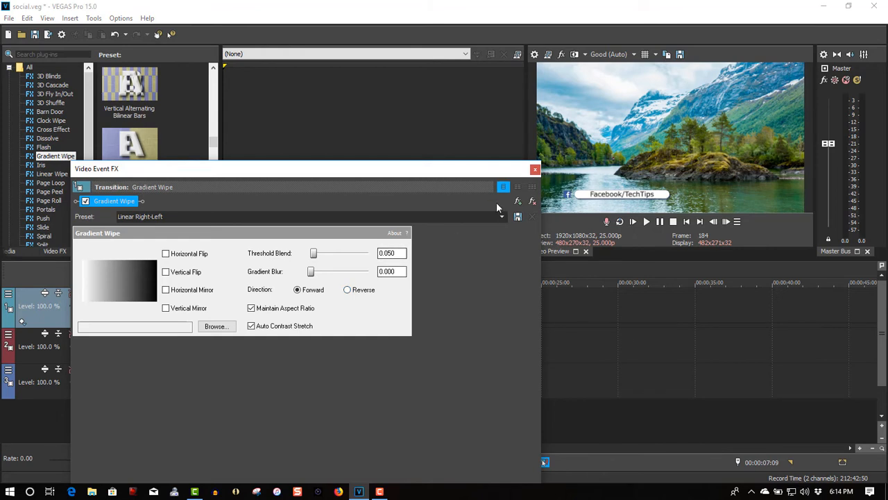
left_click(534, 168)
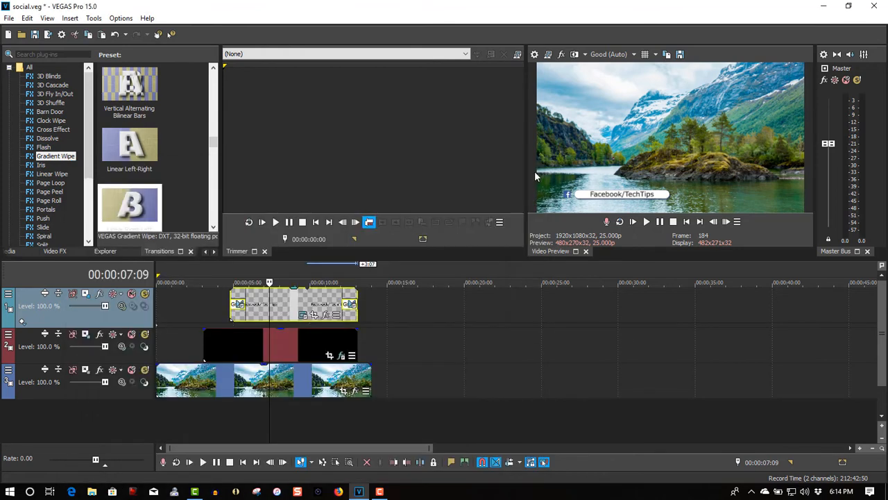
left_click(223, 270)
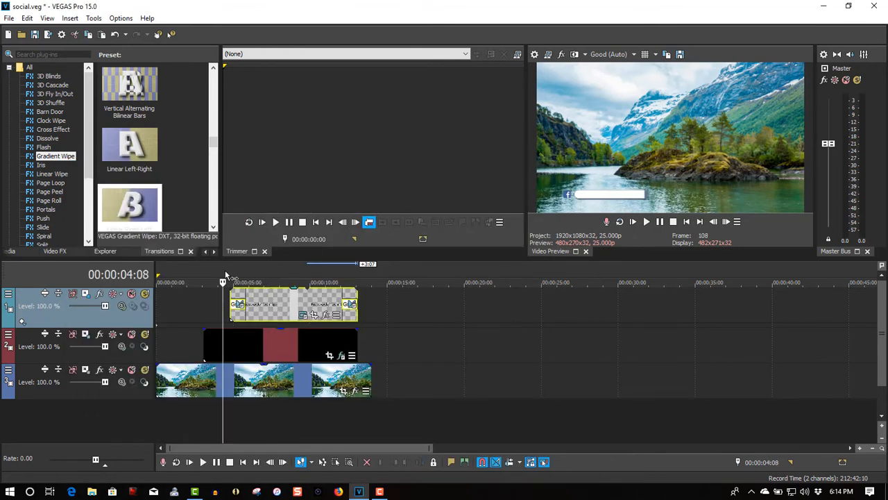
left_click(646, 222)
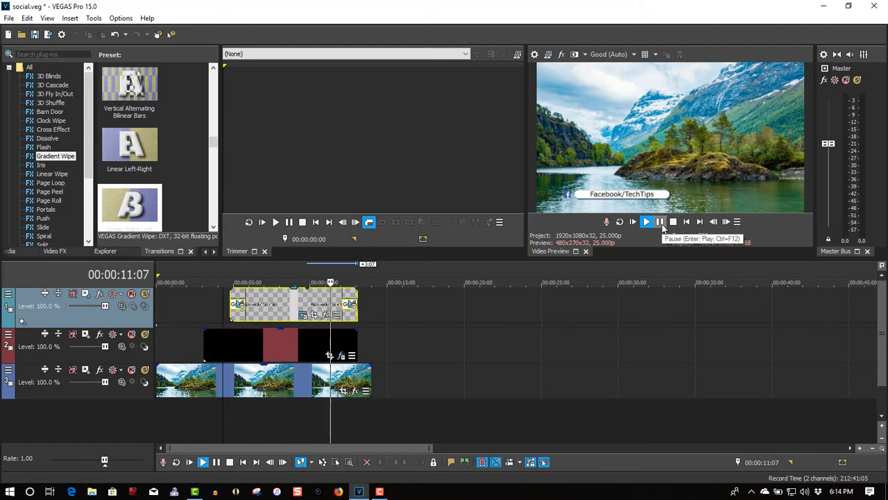
left_click(659, 222)
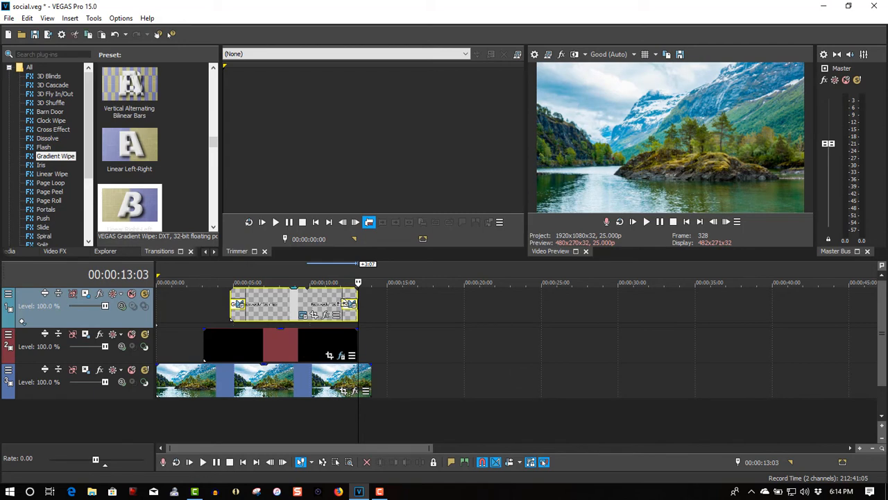
Lengthen the Gradient Wipe at the title's end to about 00:00:02:17 and play back the lower third to check its timing
left_click_drag(344, 302, 318, 303)
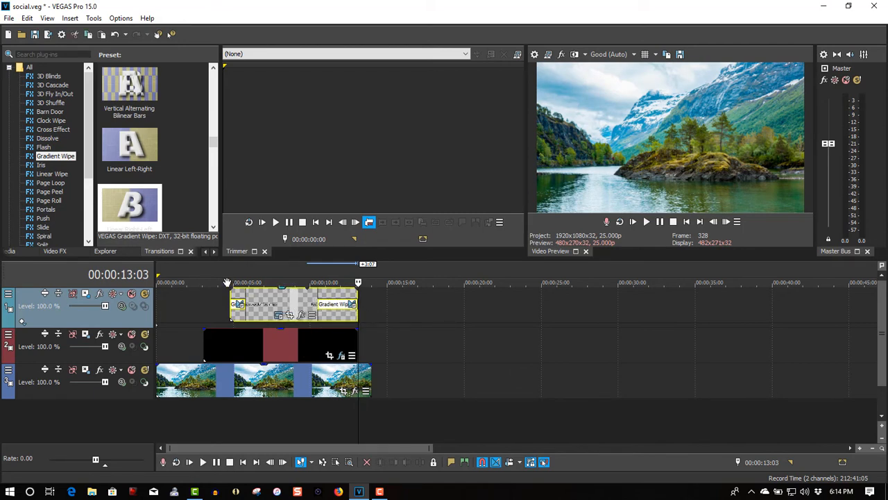
left_click(230, 282)
left_click(647, 222)
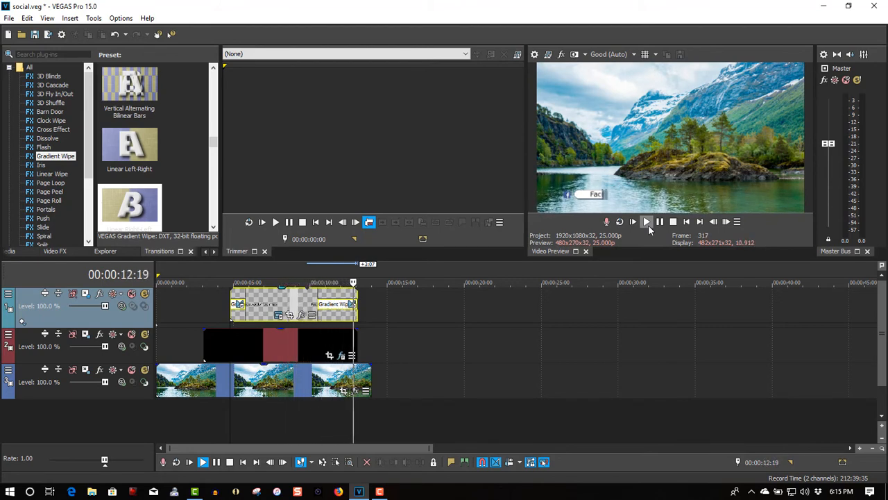
left_click(660, 224)
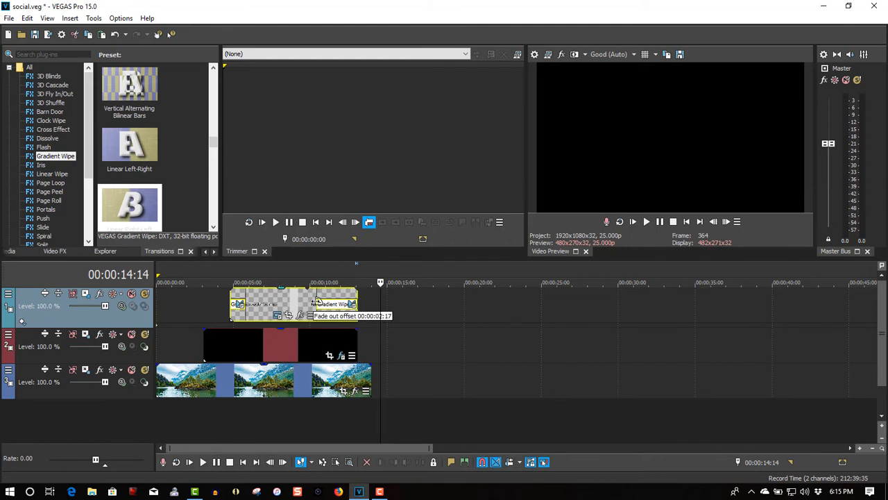
left_click(226, 279)
left_click(645, 223)
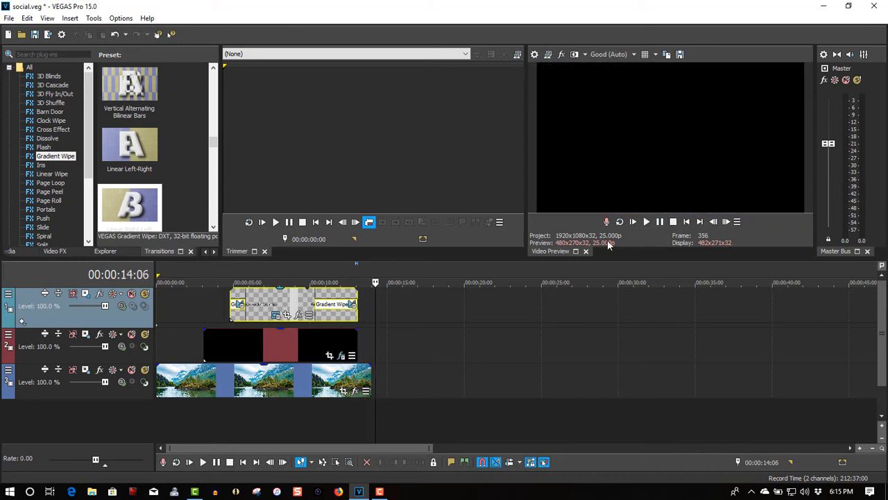
Add the second lovatnet-lake clip to the landscape track at about 00:00:13:03, overlapping the end of the first clip as a crossfade
left_click(14, 254)
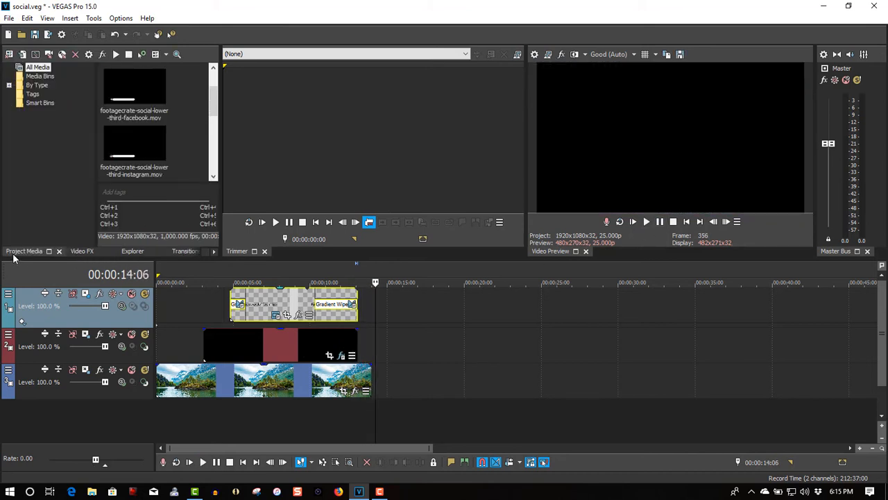
left_click_drag(213, 111, 208, 149)
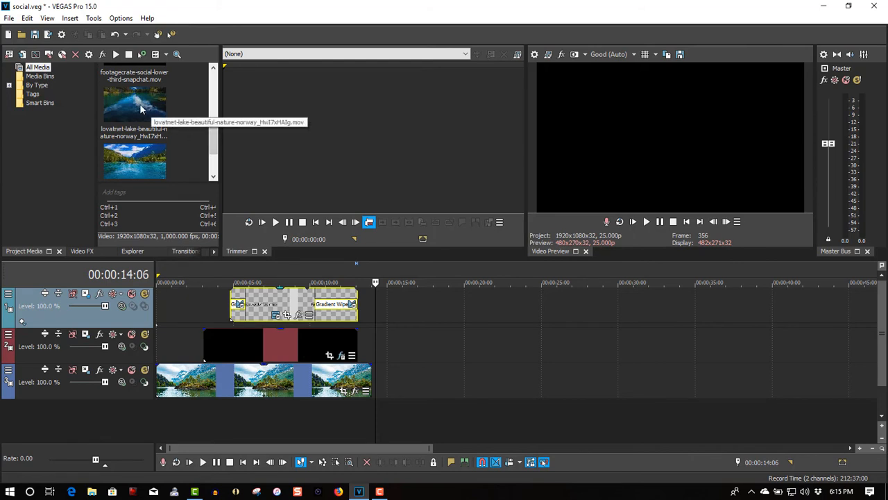
left_click_drag(128, 159, 399, 384)
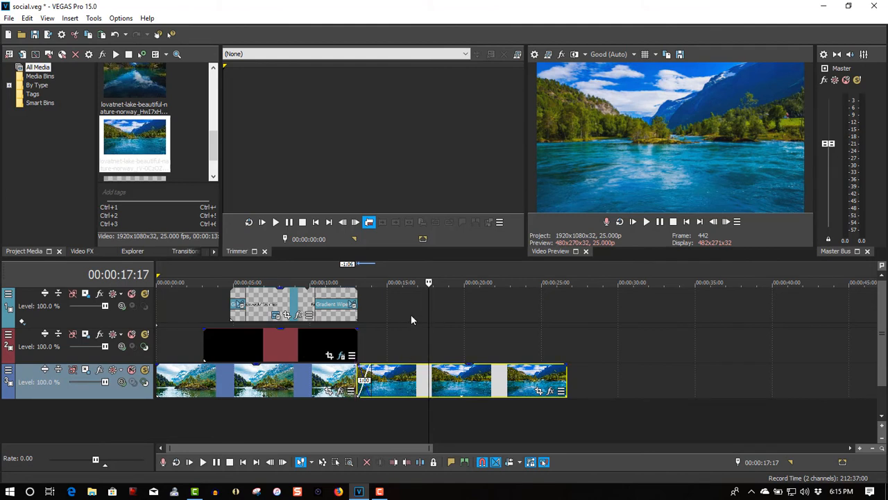
Place footagecrate-social-lower-third-instagram.mov on the lower third track at about 00:00:15:00, above the second lake clip
left_click_drag(213, 154, 214, 117)
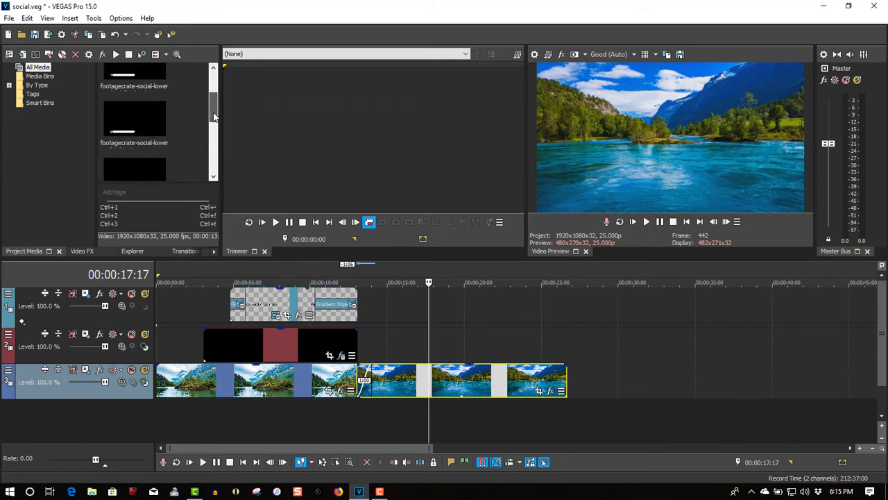
left_click(143, 130)
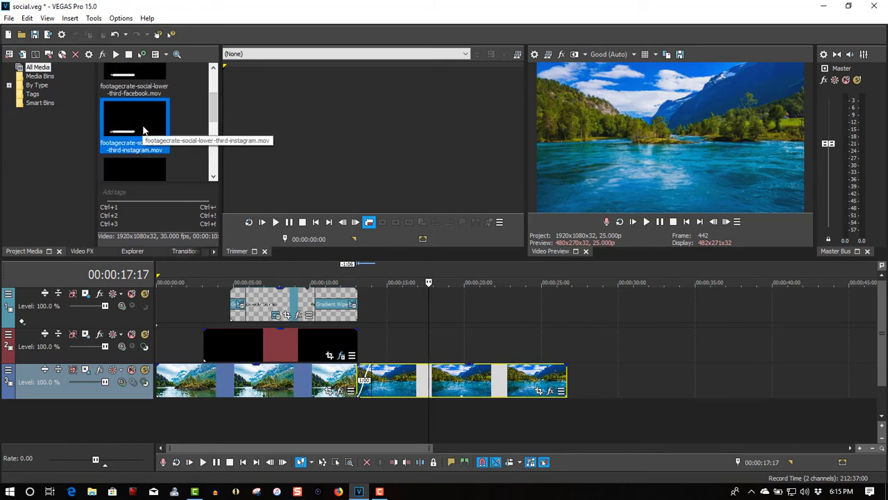
left_click_drag(152, 130, 392, 347)
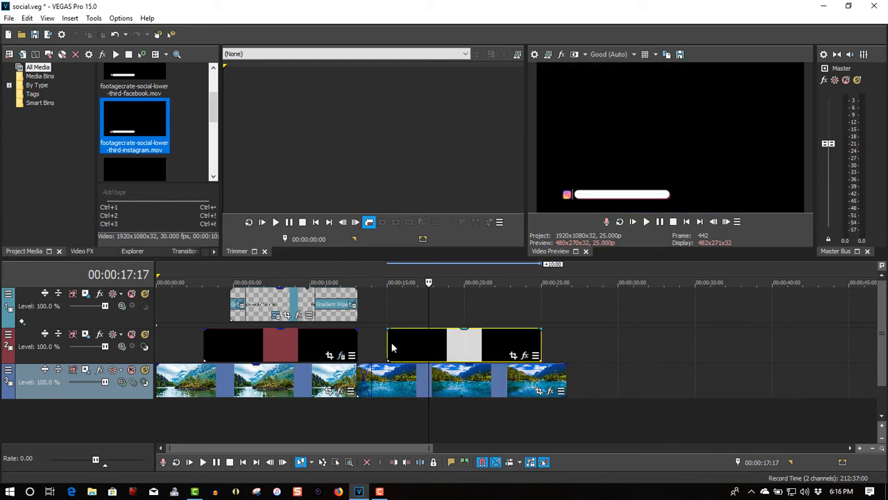
Apply the VEGAS Chroma Keyer to the Instagram lower third event with the key colour set to black (0, 0.0, 0.0)
left_click(526, 357)
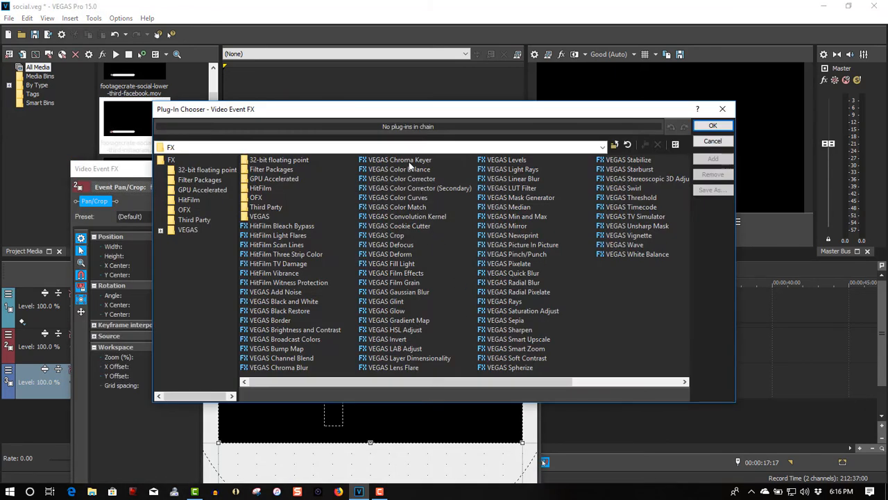
left_click(410, 161)
left_click(700, 128)
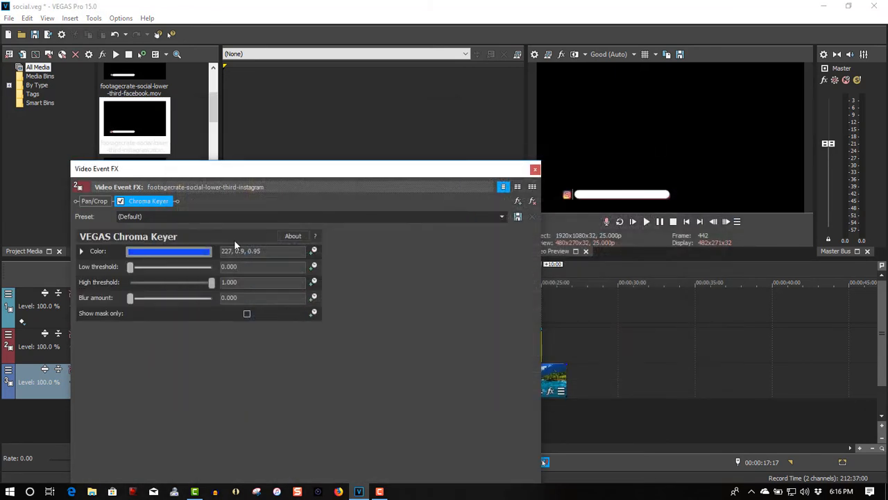
left_click(175, 254)
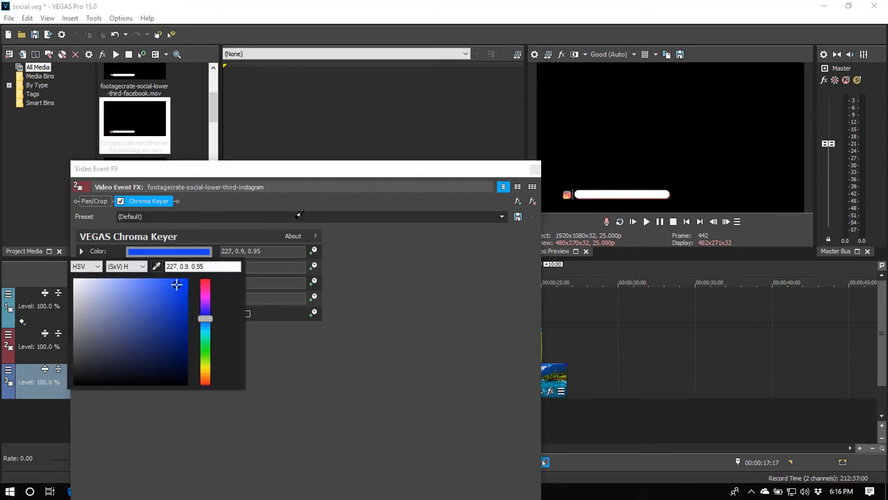
left_click(74, 385)
left_click(534, 171)
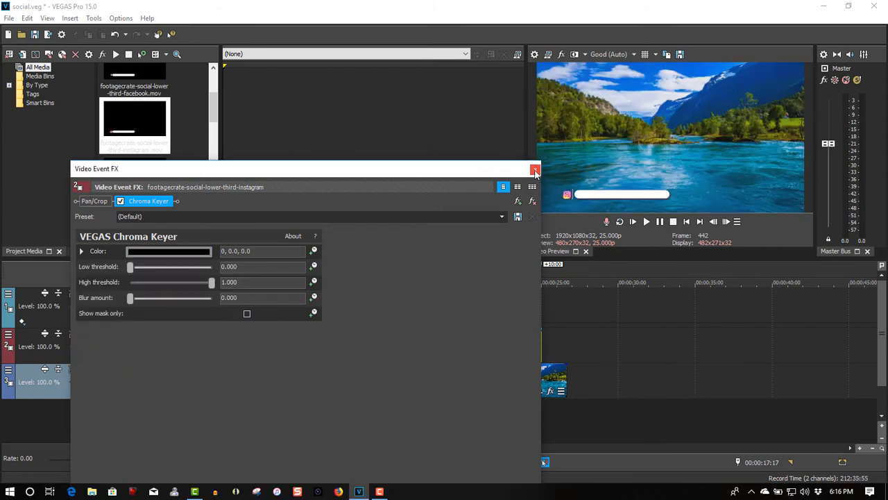
left_click(535, 170)
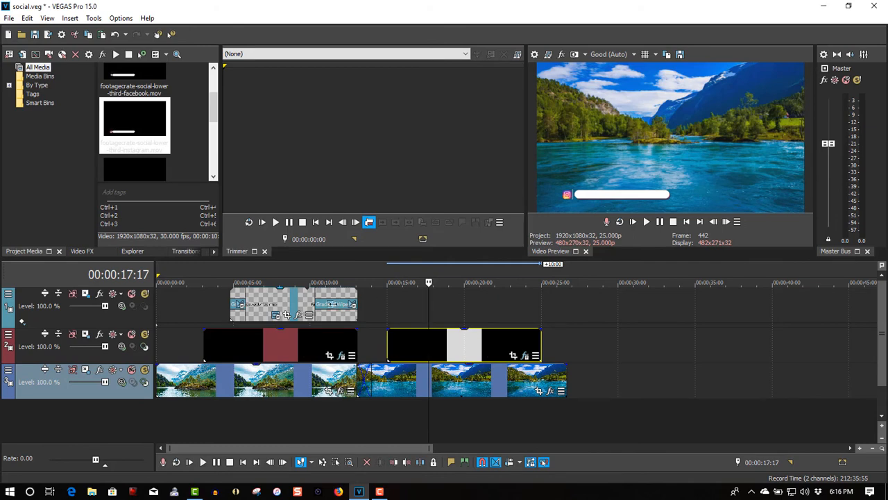
Copy the Facebook title event, paste it as a new copy of the source media, and align its end with the Instagram lower third's end
right_click(284, 302)
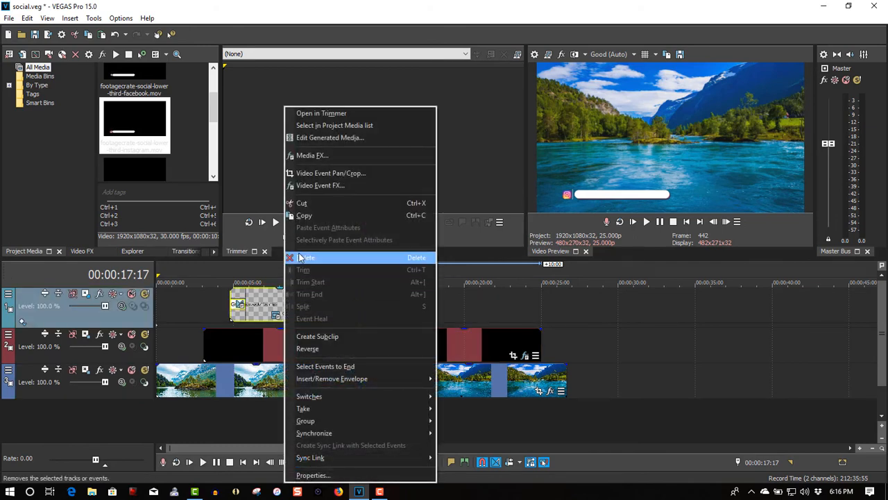
left_click(303, 215)
right_click(426, 304)
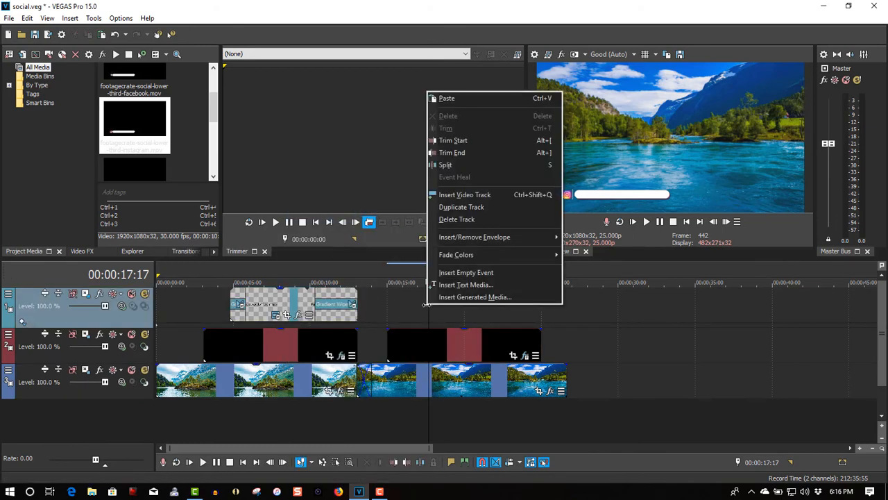
left_click(466, 102)
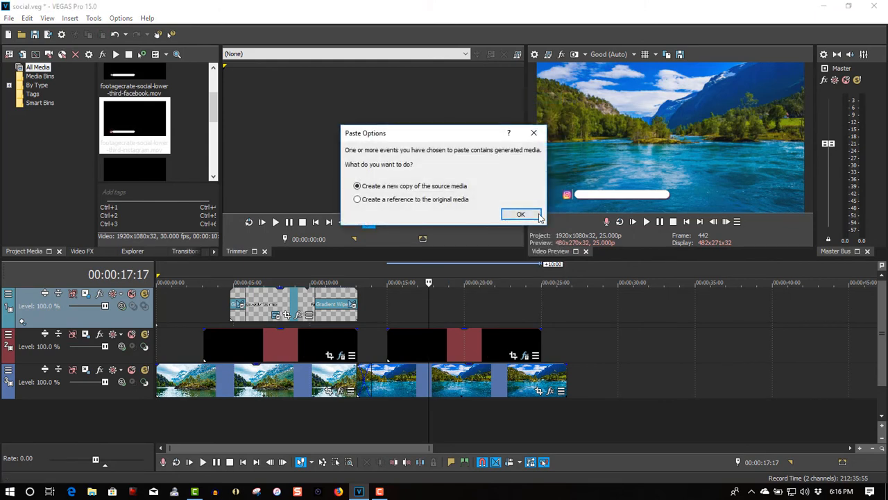
left_click(533, 214)
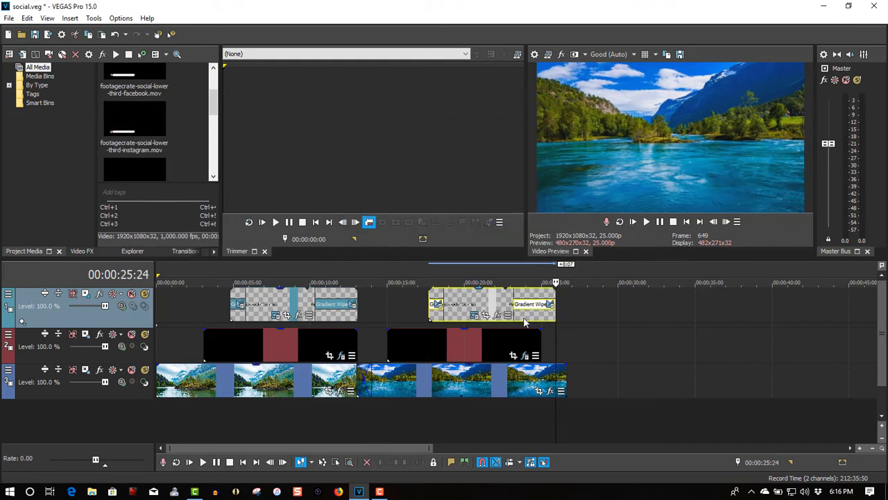
left_click_drag(525, 322, 514, 324)
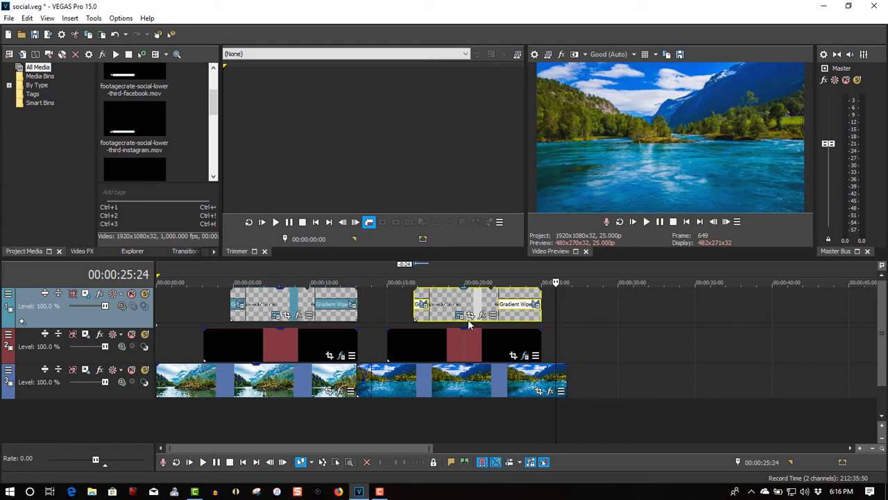
Change the copied title's text to "Instagram/TechTips" and play back the Instagram lower third from about 00:00:16:06
left_click(406, 297)
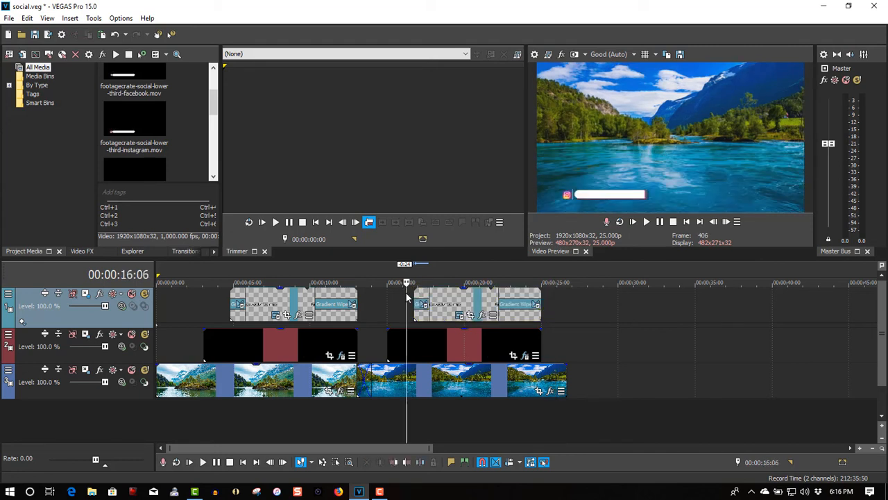
left_click(460, 315)
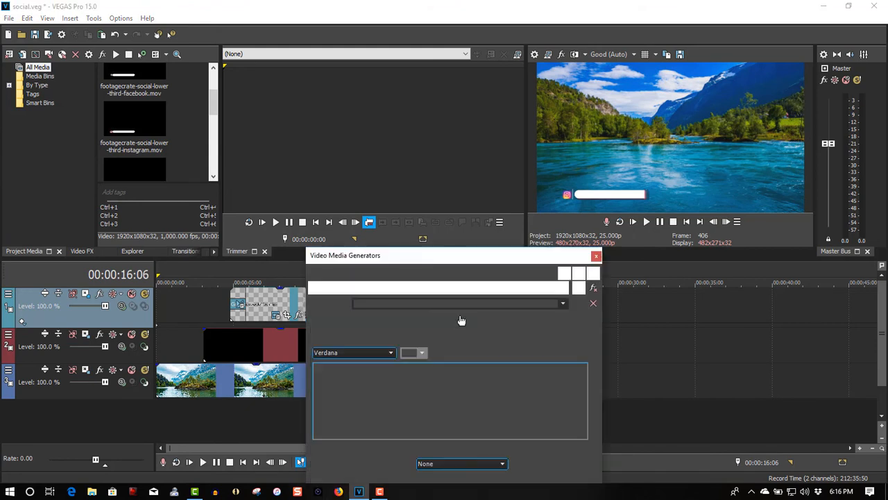
left_click_drag(392, 372, 315, 387)
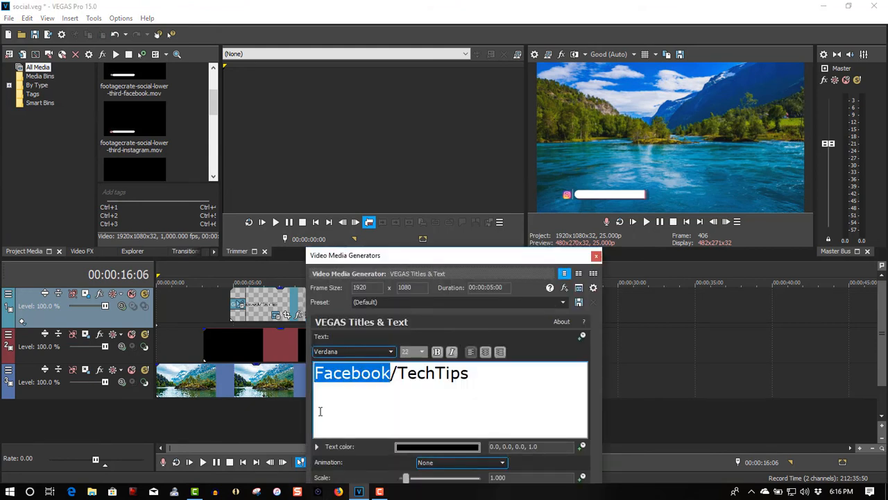
type("Inst")
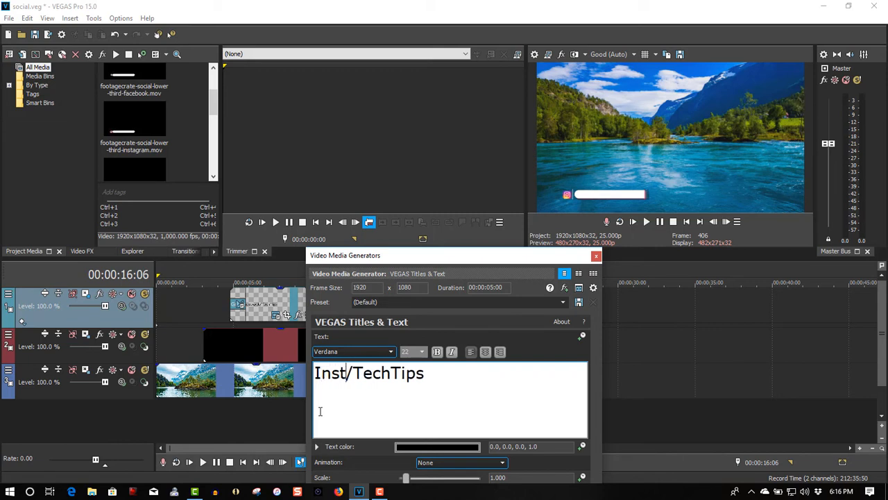
type("agr")
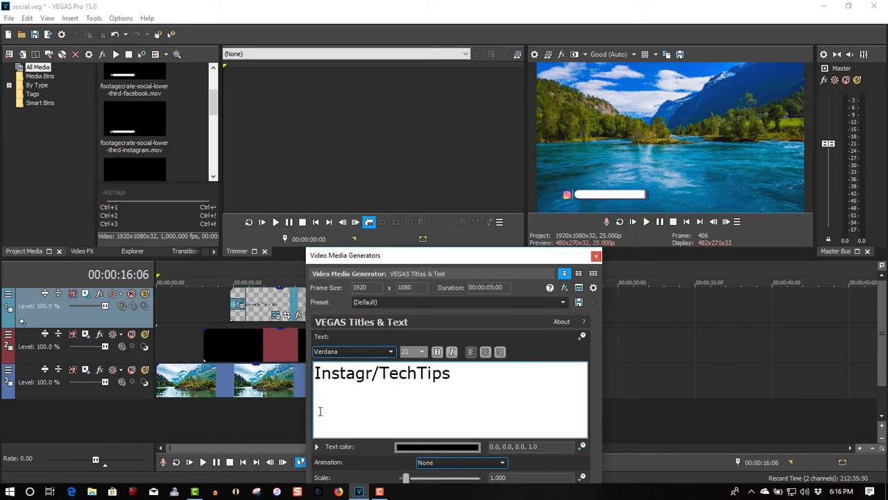
type("am")
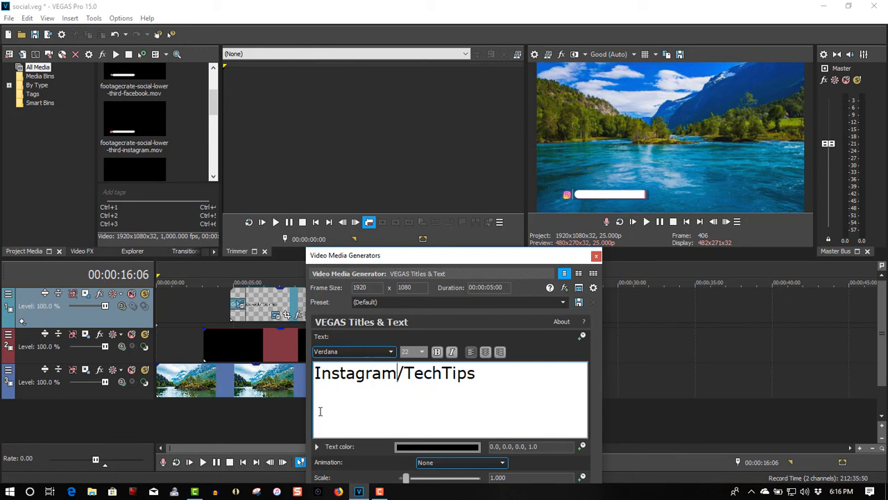
left_click(596, 257)
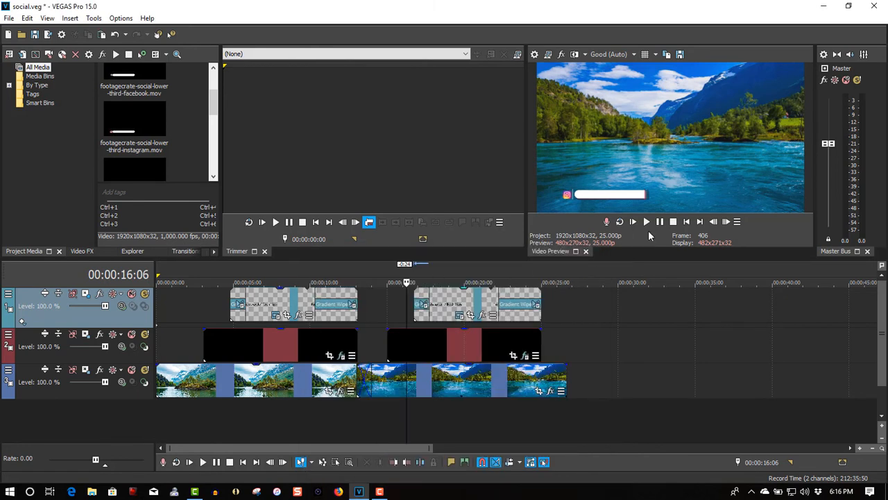
left_click(646, 222)
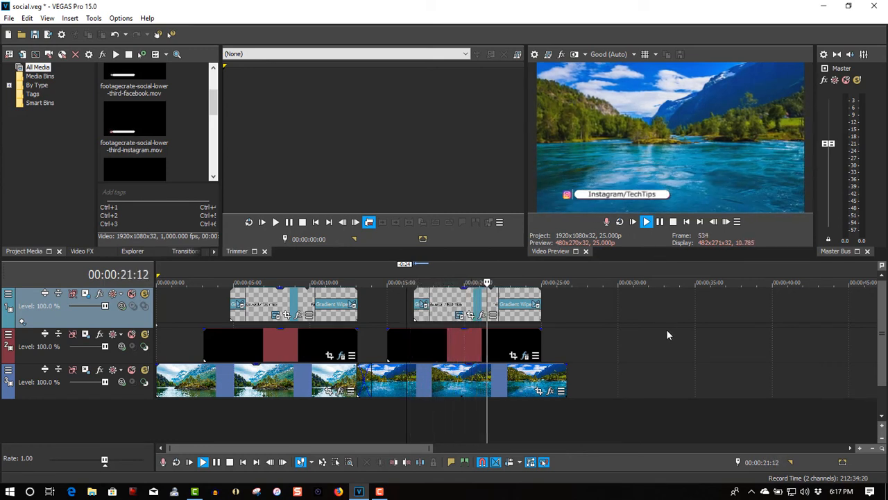
left_click(662, 223)
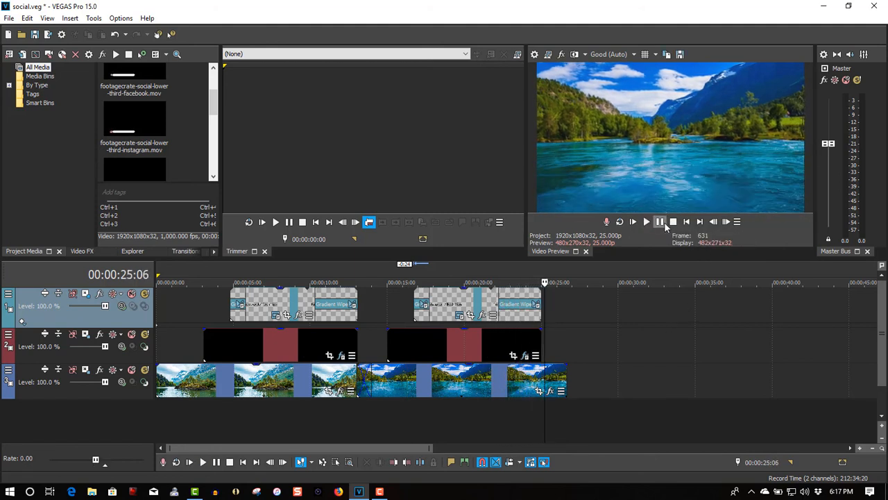